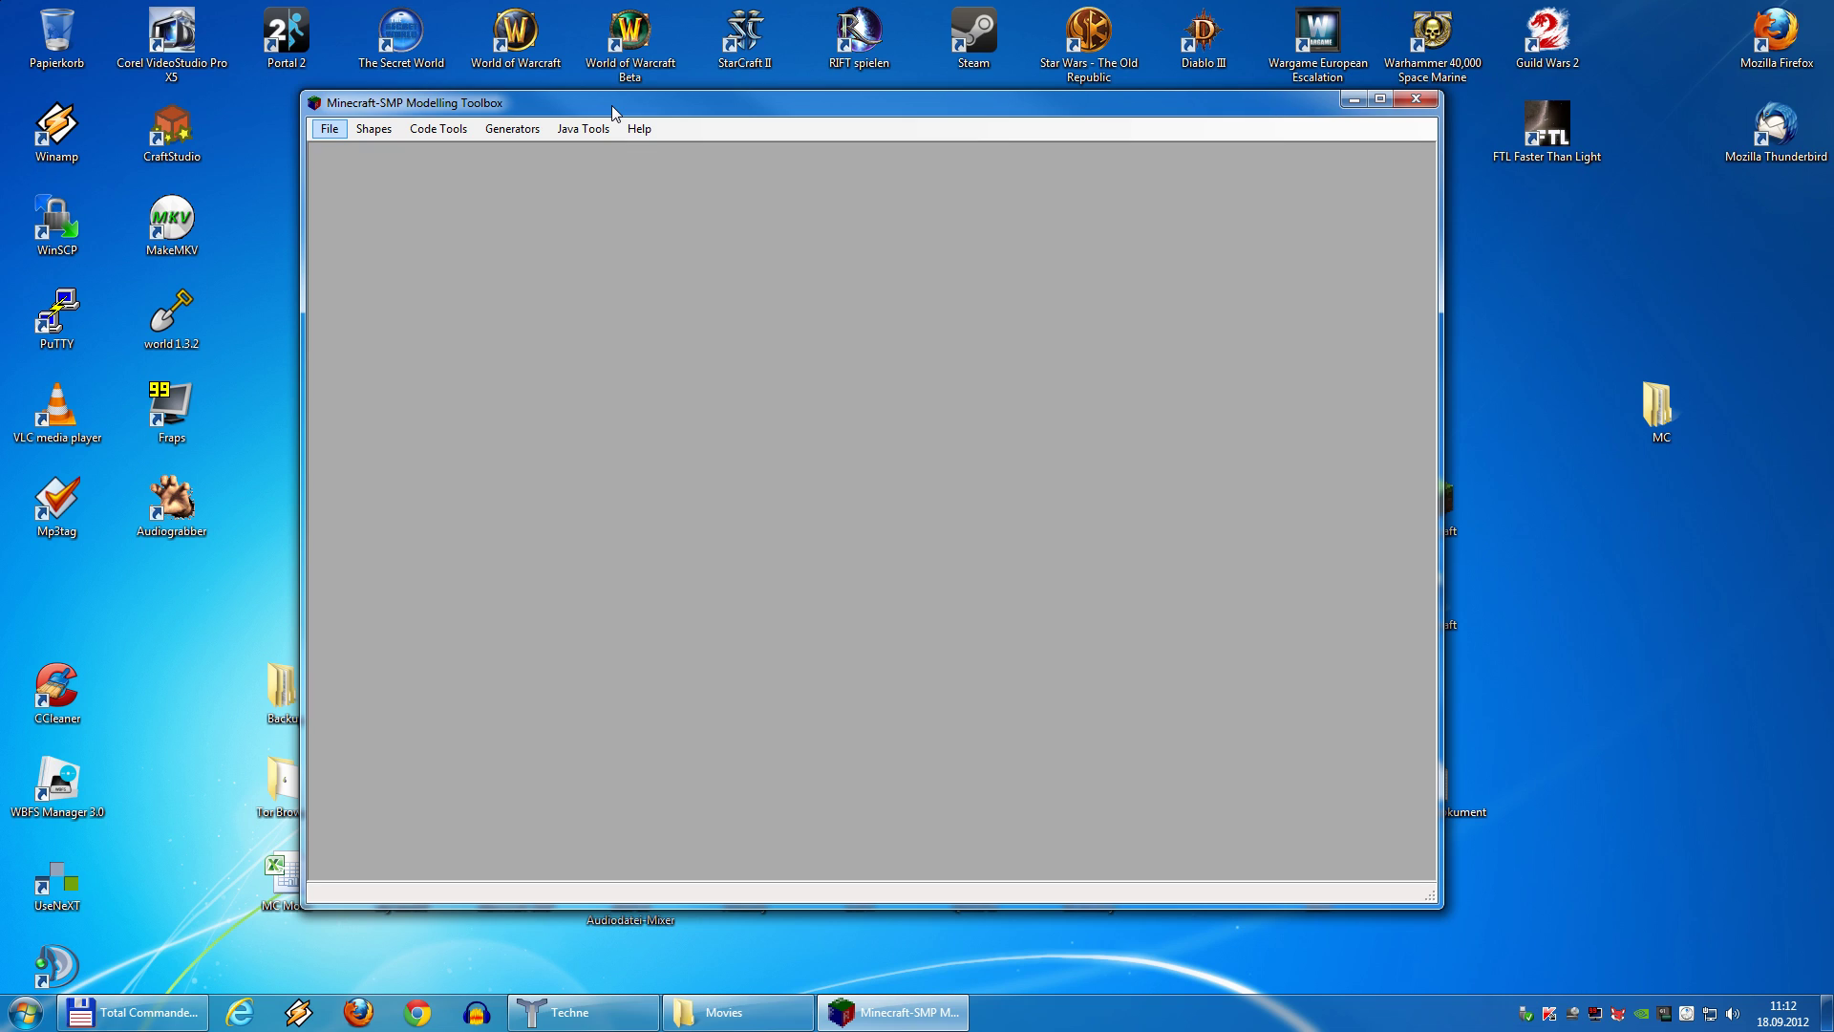
Launch the Shape Generator from the Shapes menu
{"action": "left_click", "coordinate": [382, 132]}
{"action": "left_click", "coordinate": [403, 151]}
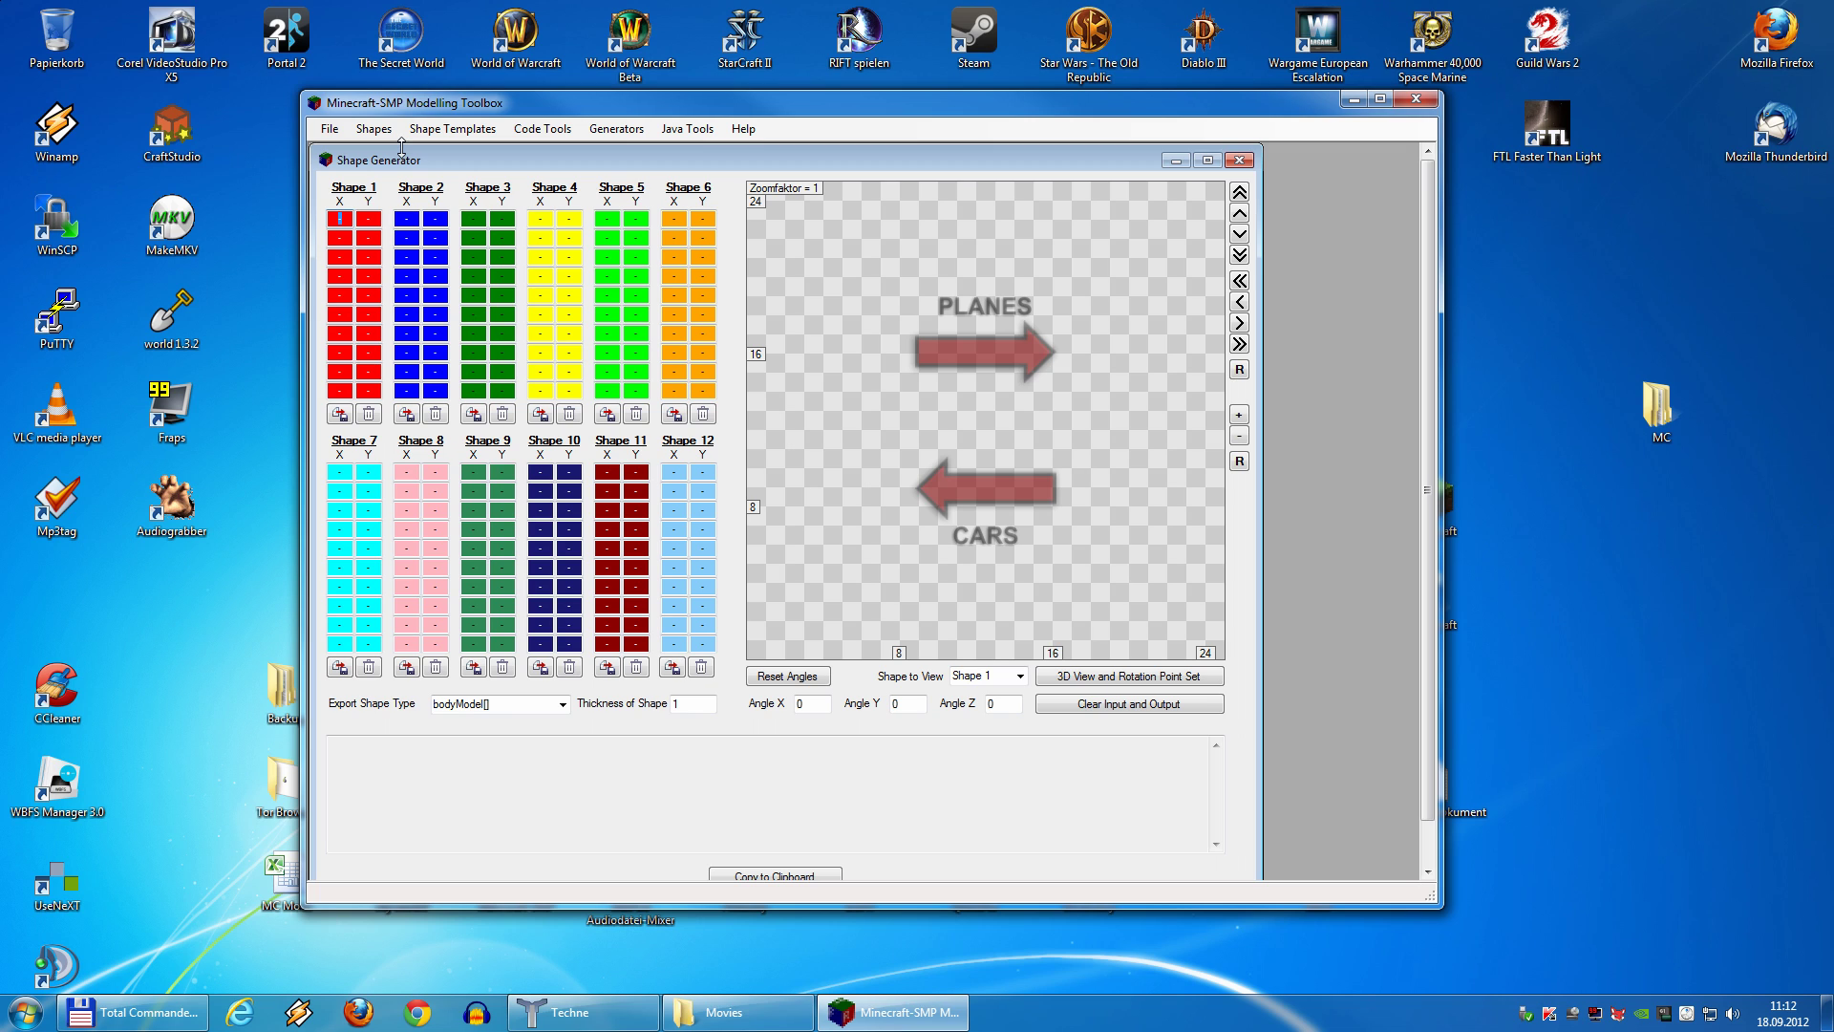
Maximize the Shape Generator and enter Shape 1's first corner coordinates
{"action": "left_click", "coordinate": [1207, 159]}
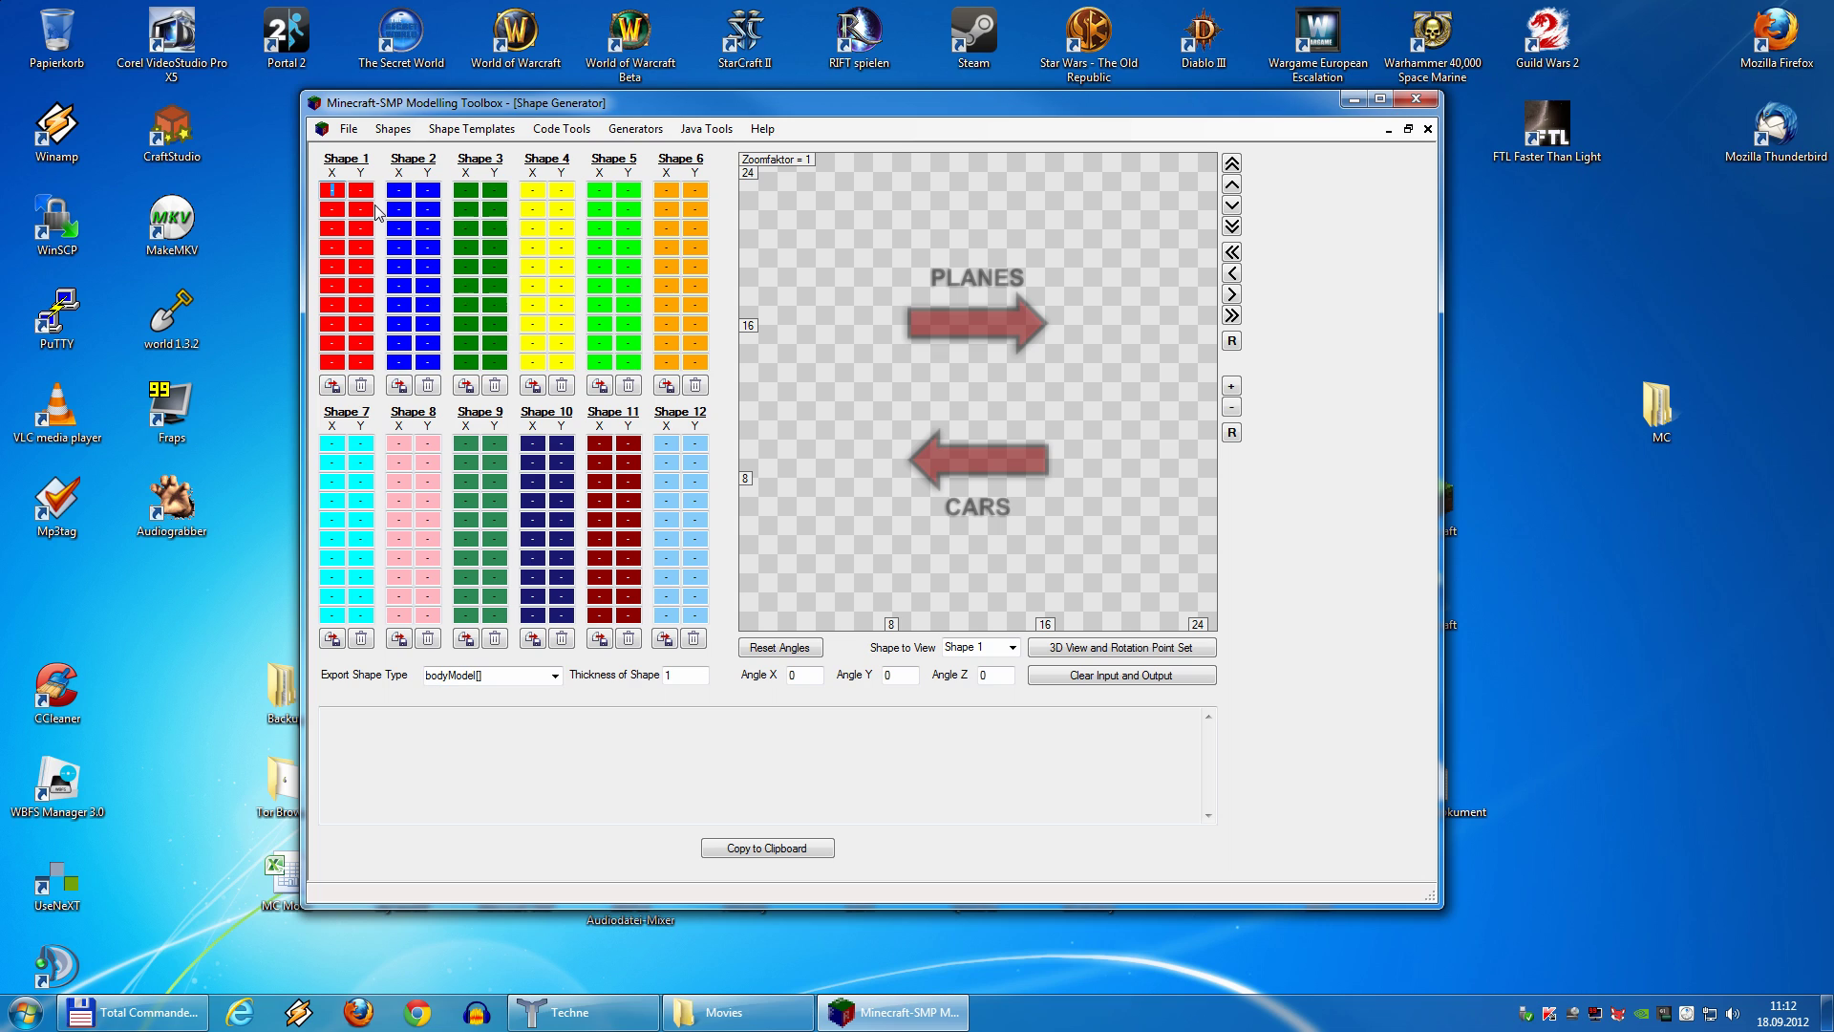
{"action": "type", "text": "0"}
{"action": "key", "text": "Tab"}
{"action": "type", "text": "16"}
{"action": "key", "text": "Tab"}
{"action": "type", "text": "0"}
{"action": "key", "text": "Tab"}
Enter the remaining corners (16,16) and (0,16) to complete the 16×16 square
{"action": "type", "text": "16"}
{"action": "key", "text": "Tab"}
{"action": "type", "text": "16"}
{"action": "key", "text": "Tab"}
{"action": "type", "text": "0"}
{"action": "key", "text": "Tab"}
{"action": "type", "text": "16"}
{"action": "key", "text": "Tab"}
Generate Shape 1's bodyModel[] addShape3D and setRotationPoint code in the output box
{"action": "left_click", "coordinate": [333, 387]}
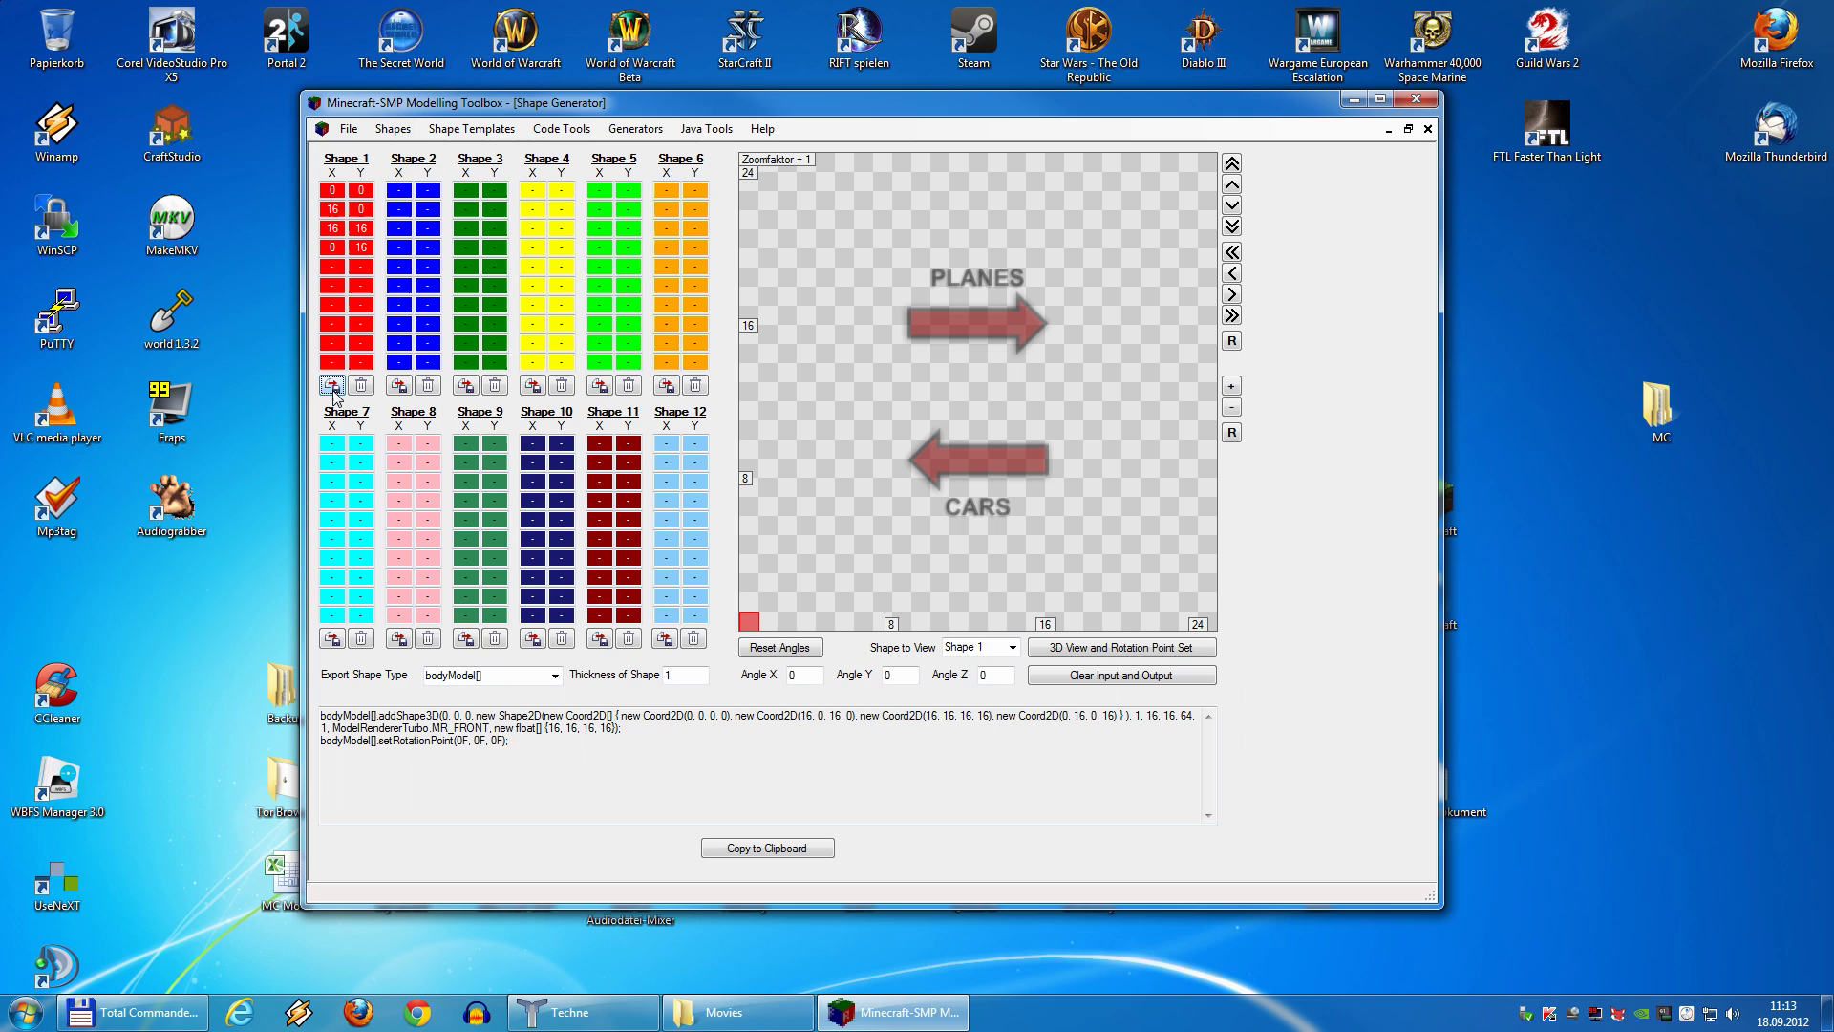
{"action": "left_click", "coordinate": [333, 386]}
Leave the export type as bodyModel[] and set the shape thickness to 8
{"action": "left_click", "coordinate": [554, 675]}
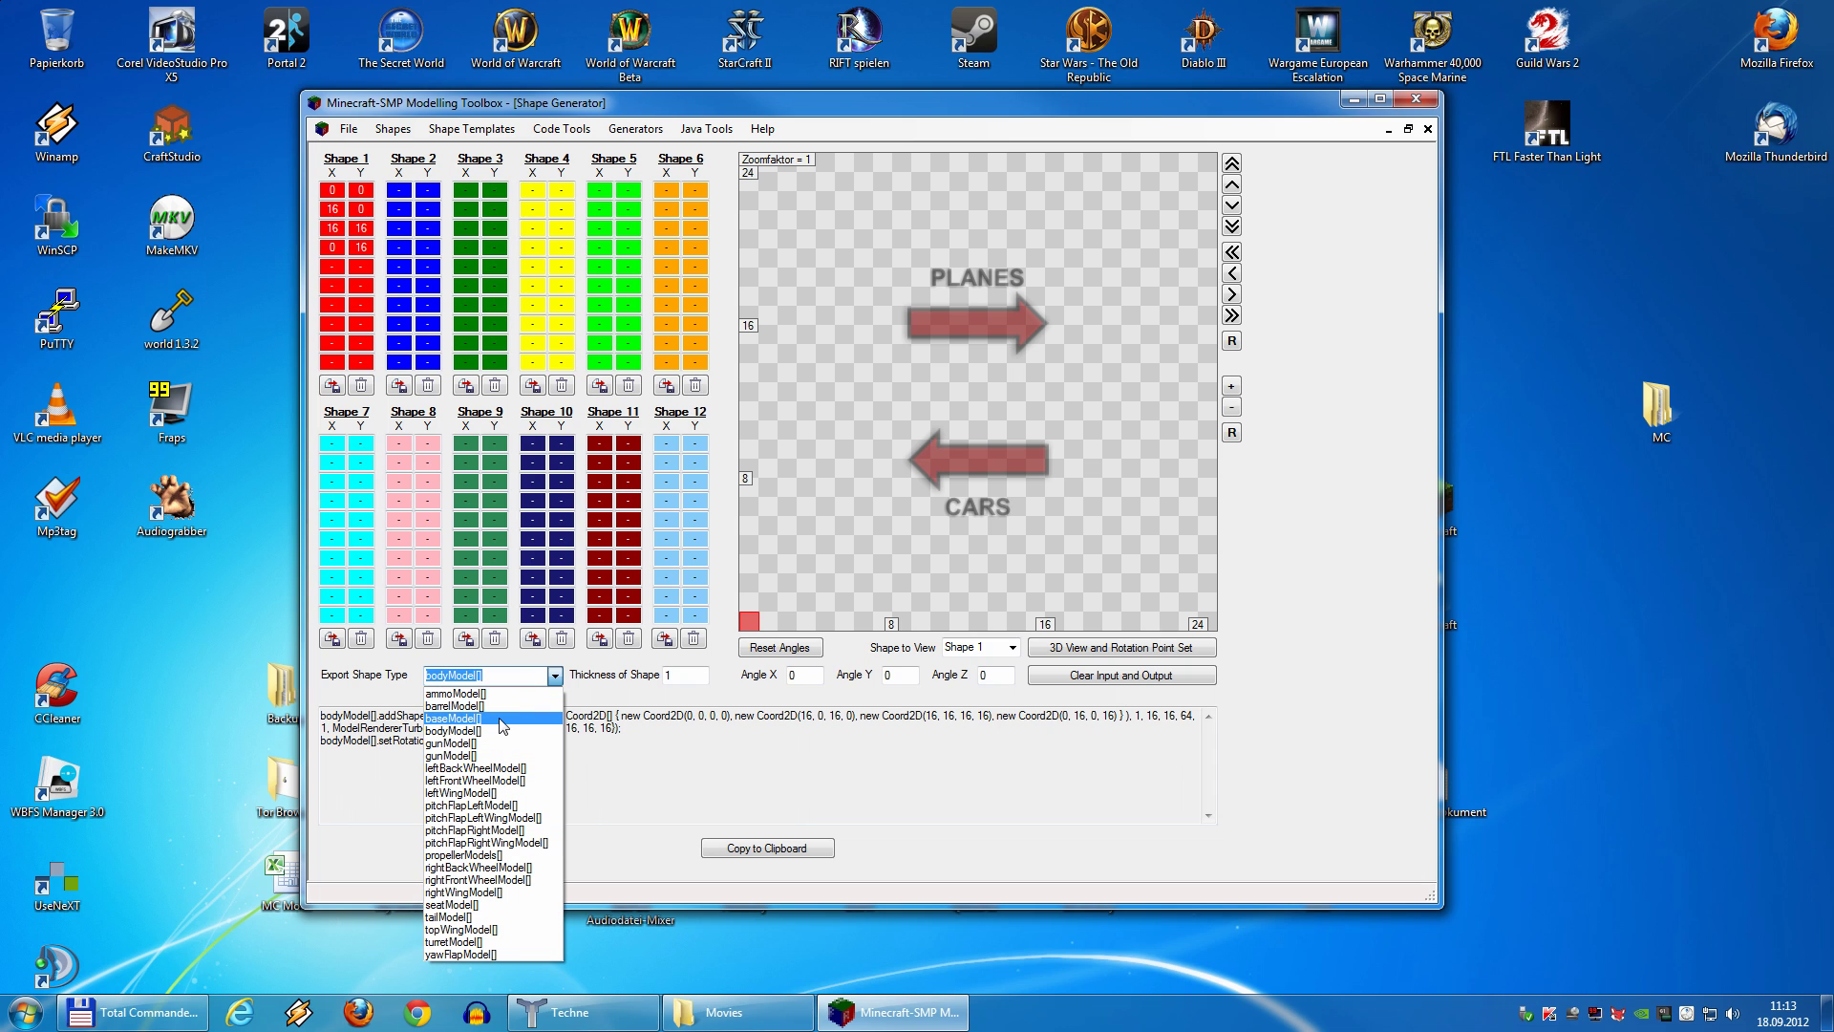
{"action": "left_click", "coordinate": [685, 678]}
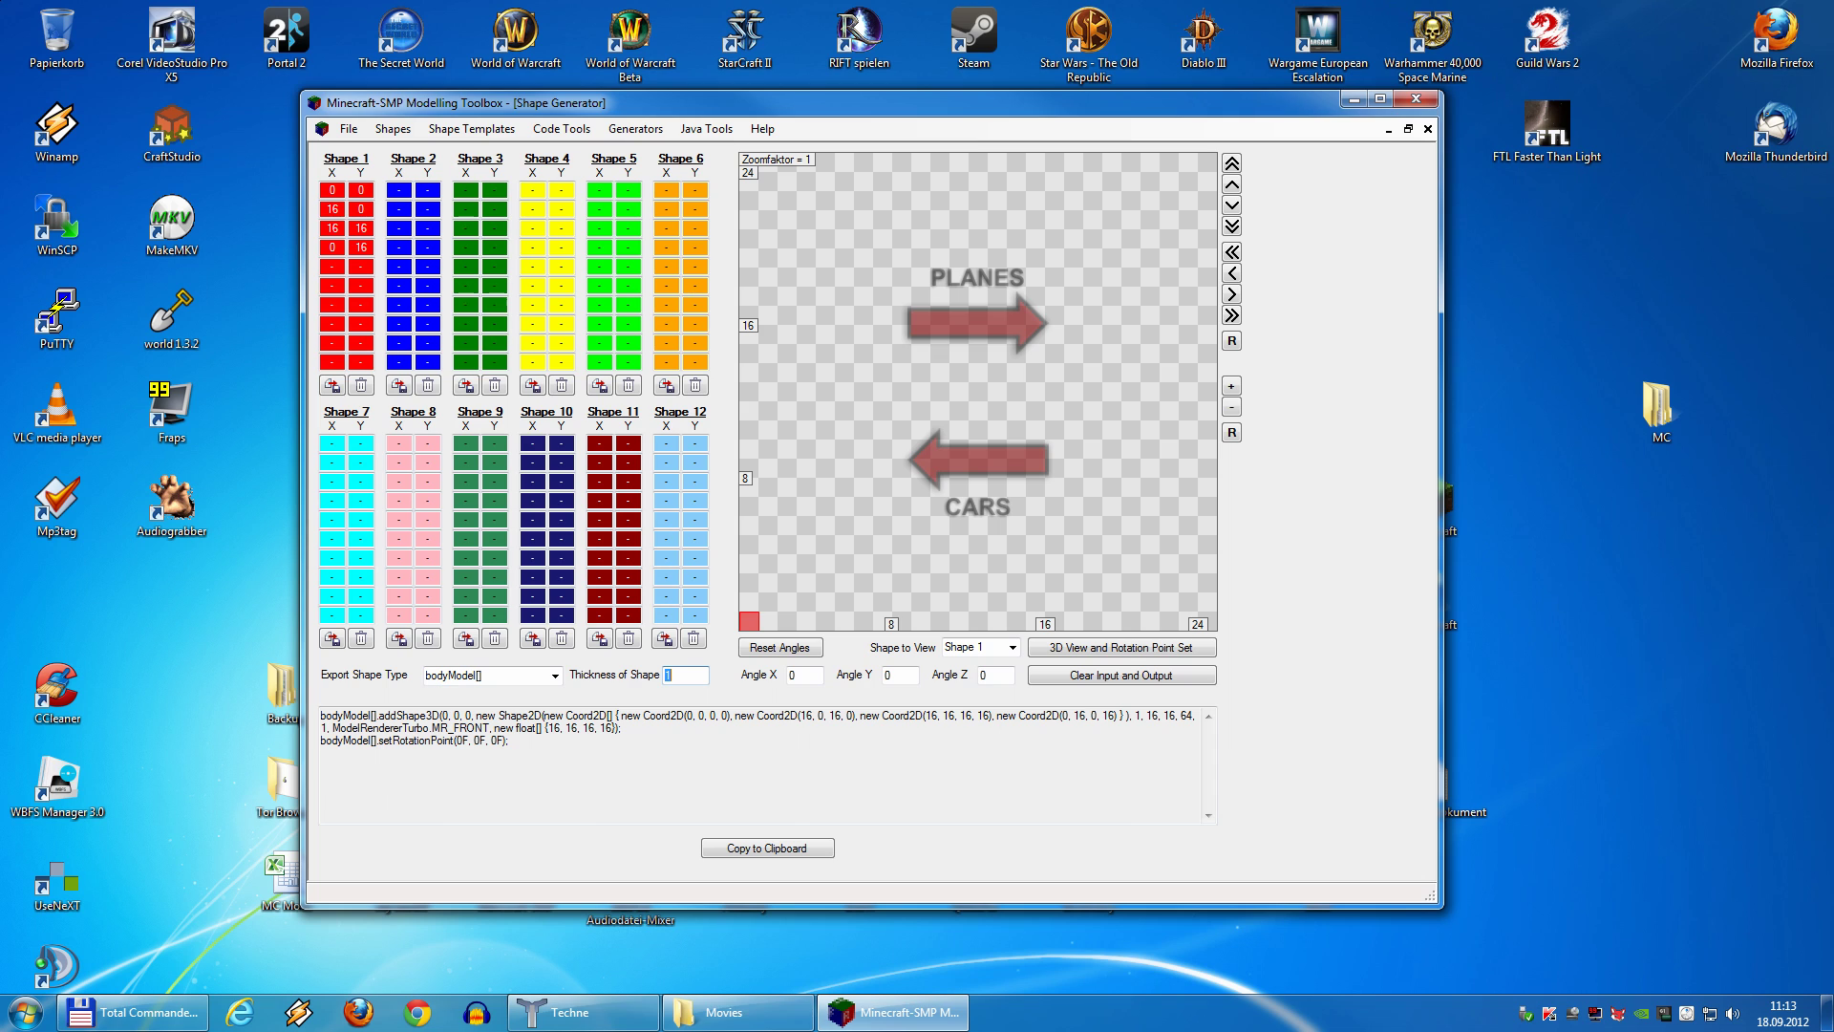
{"action": "type", "text": "8"}
Shift the preview shape up four steps, then back down four steps
{"action": "left_click", "coordinate": [1232, 164]}
{"action": "left_click", "coordinate": [1232, 163]}
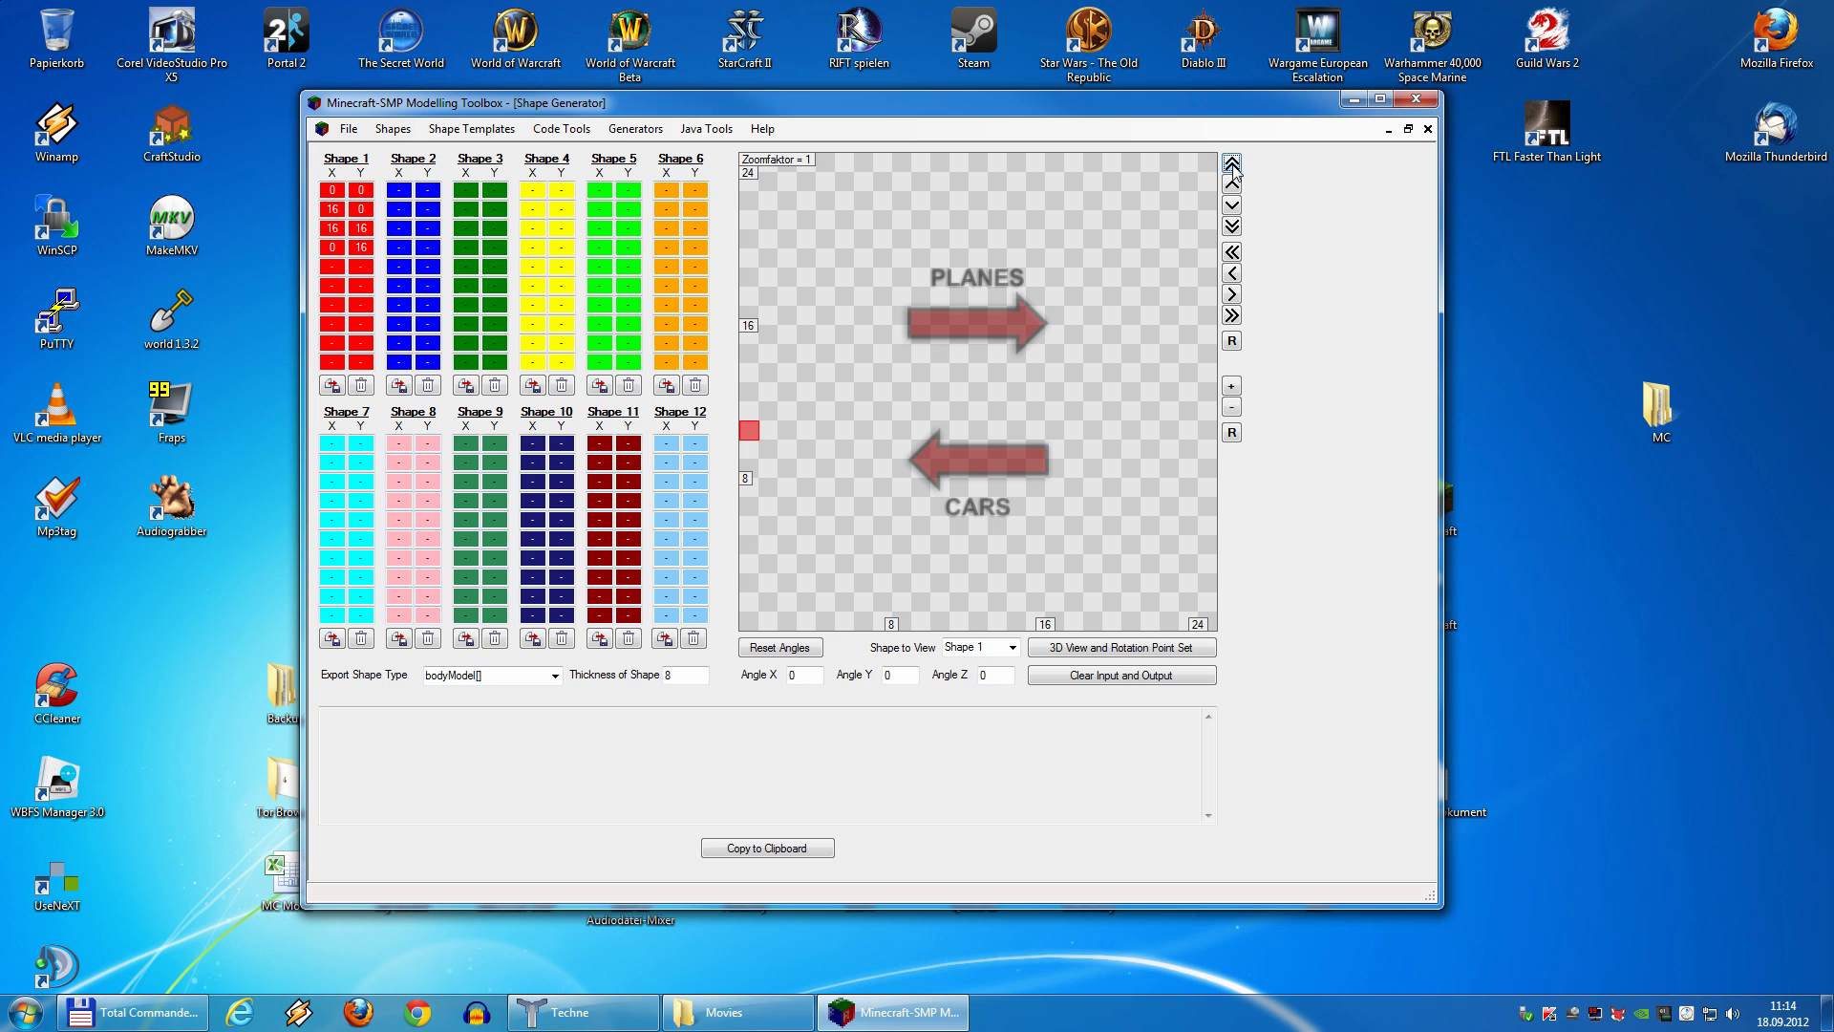
{"action": "left_click", "coordinate": [1233, 163]}
{"action": "left_click", "coordinate": [1232, 164]}
{"action": "left_click", "coordinate": [1232, 226]}
{"action": "left_click", "coordinate": [1232, 226]}
{"action": "left_click", "coordinate": [1232, 226]}
{"action": "left_click", "coordinate": [1232, 226]}
Zoom the shape preview to zoom factor 16
{"action": "left_click", "coordinate": [1232, 386]}
{"action": "left_click", "coordinate": [1232, 386]}
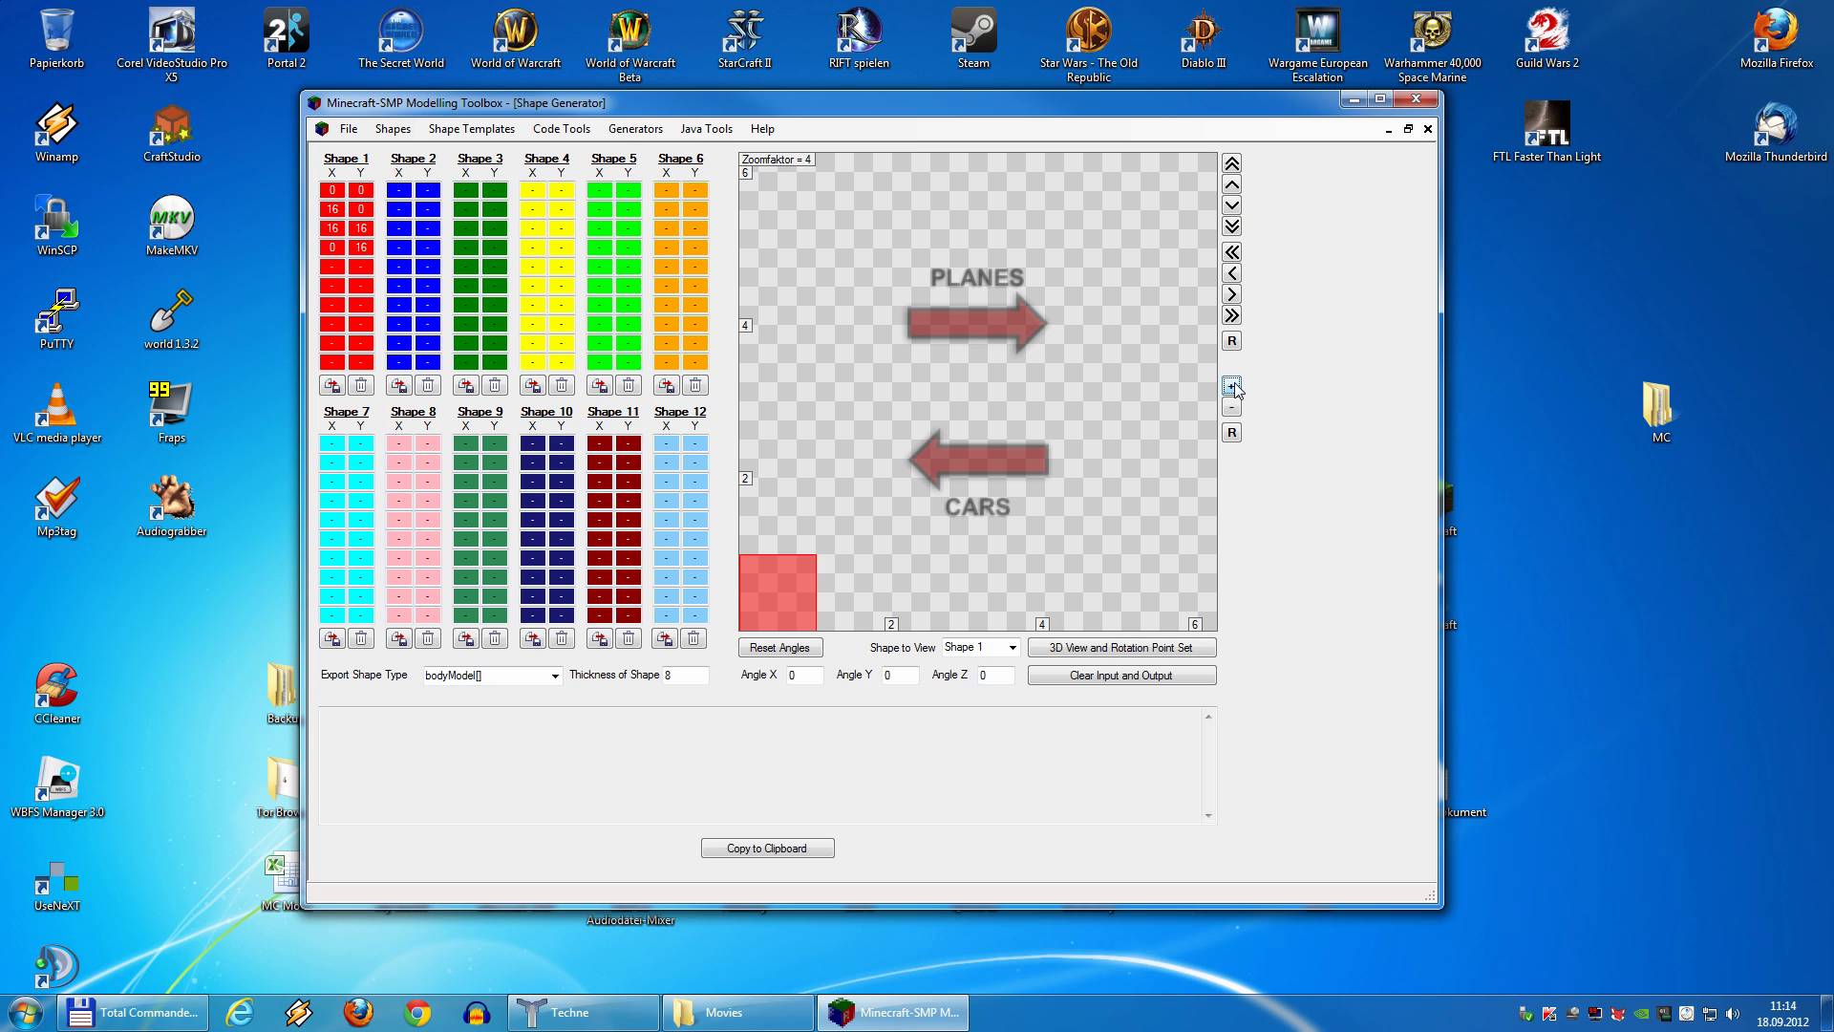
{"action": "left_click", "coordinate": [1232, 386]}
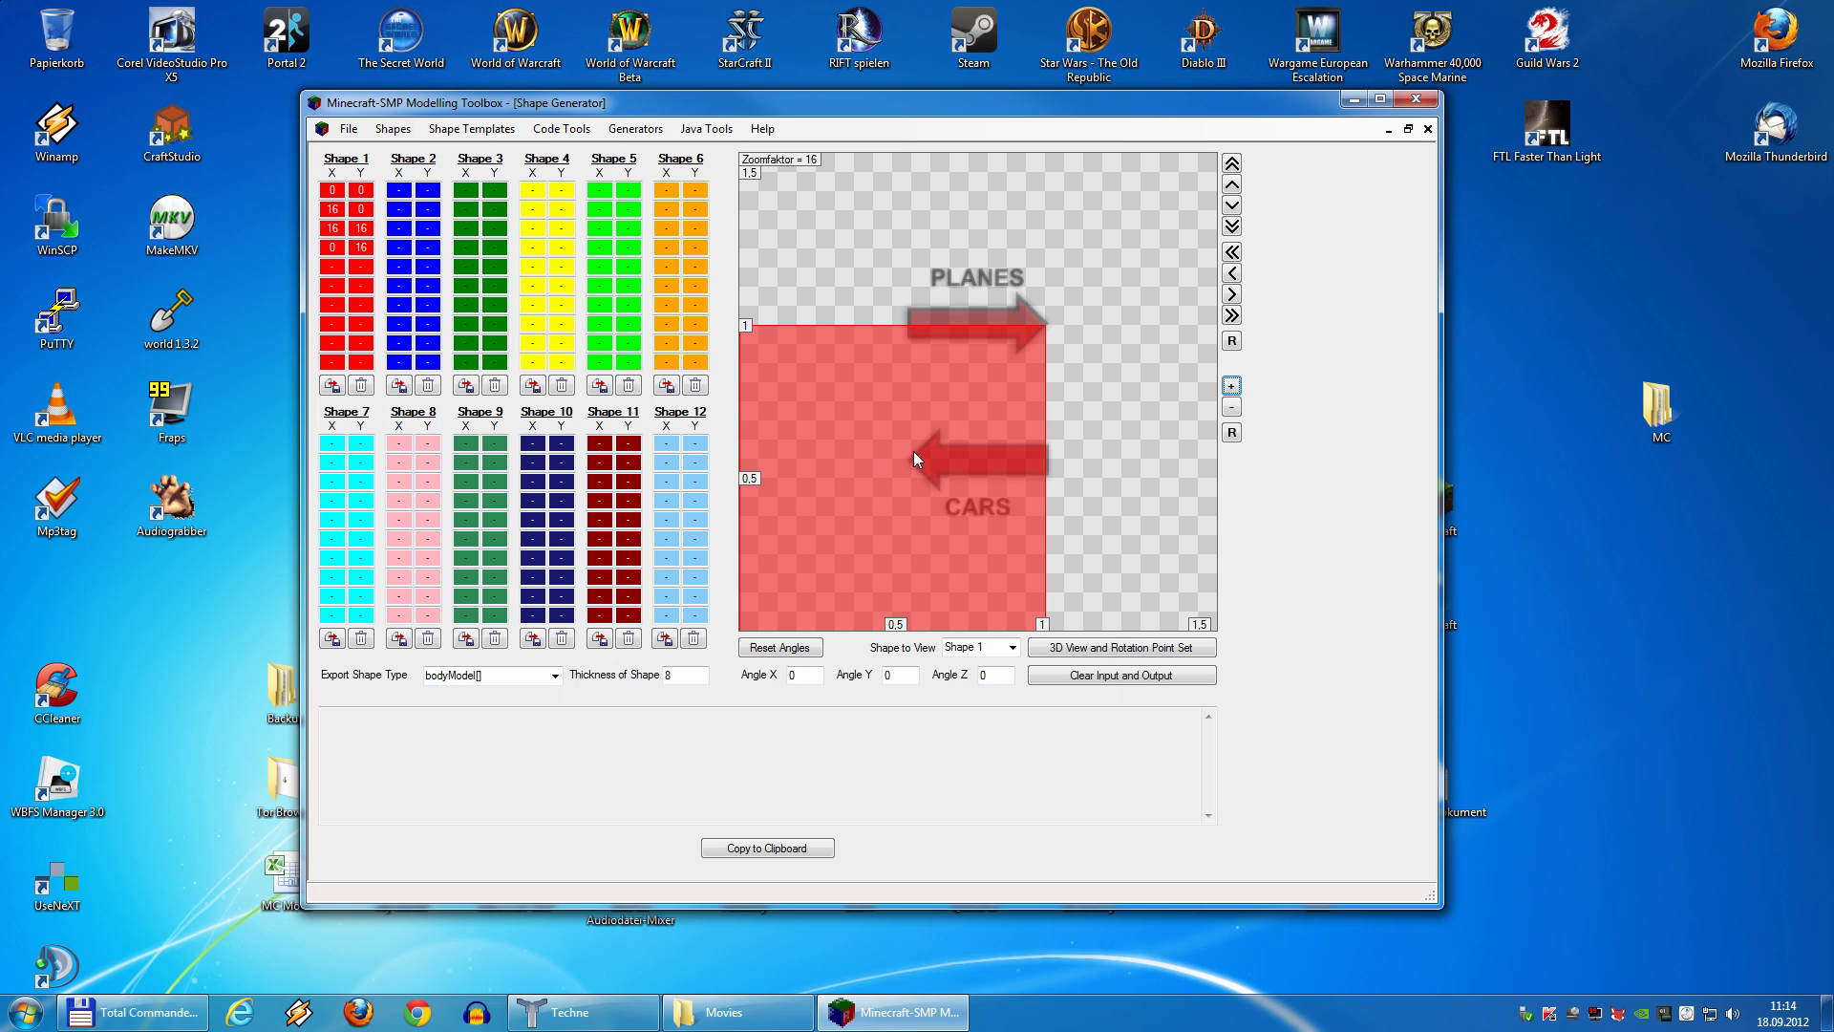
{"action": "left_click", "coordinate": [1137, 649]}
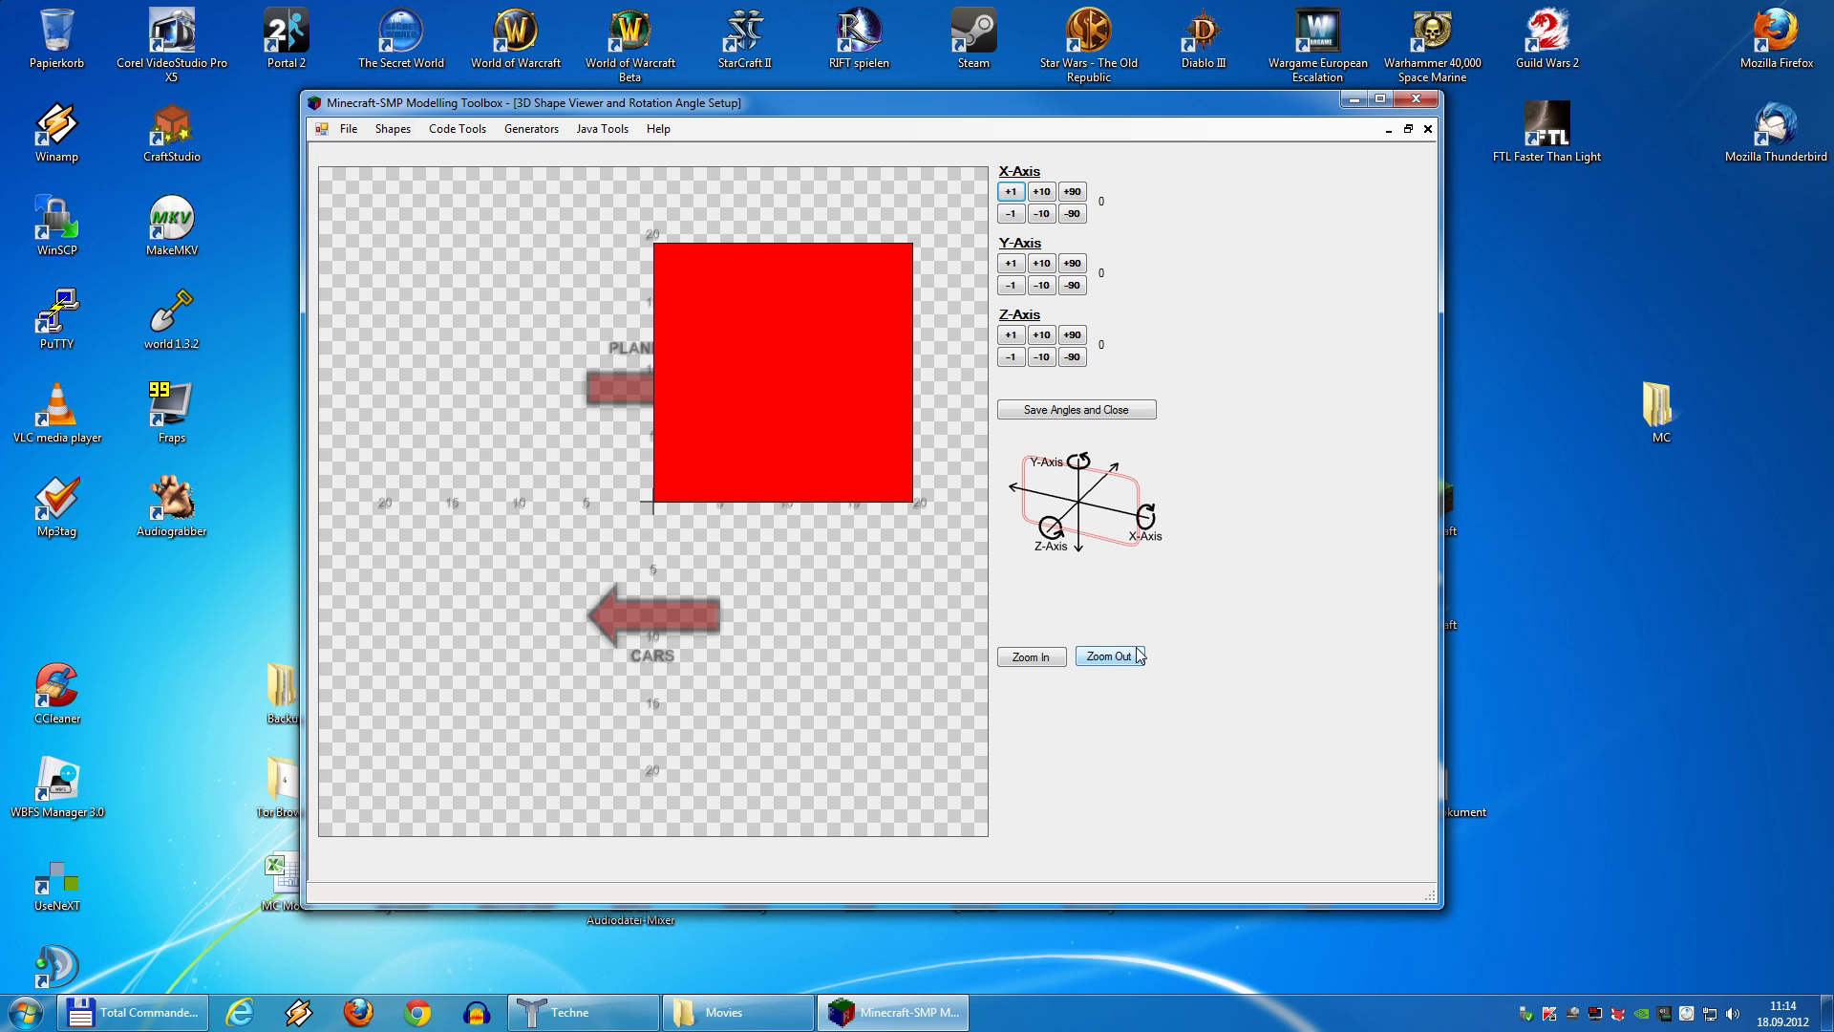
{"action": "left_click", "coordinate": [1041, 192]}
{"action": "left_click", "coordinate": [1041, 192]}
{"action": "left_click", "coordinate": [1041, 192]}
{"action": "left_click", "coordinate": [1041, 192]}
{"action": "left_click", "coordinate": [1041, 192]}
{"action": "left_click", "coordinate": [1041, 192]}
{"action": "left_click", "coordinate": [1041, 192]}
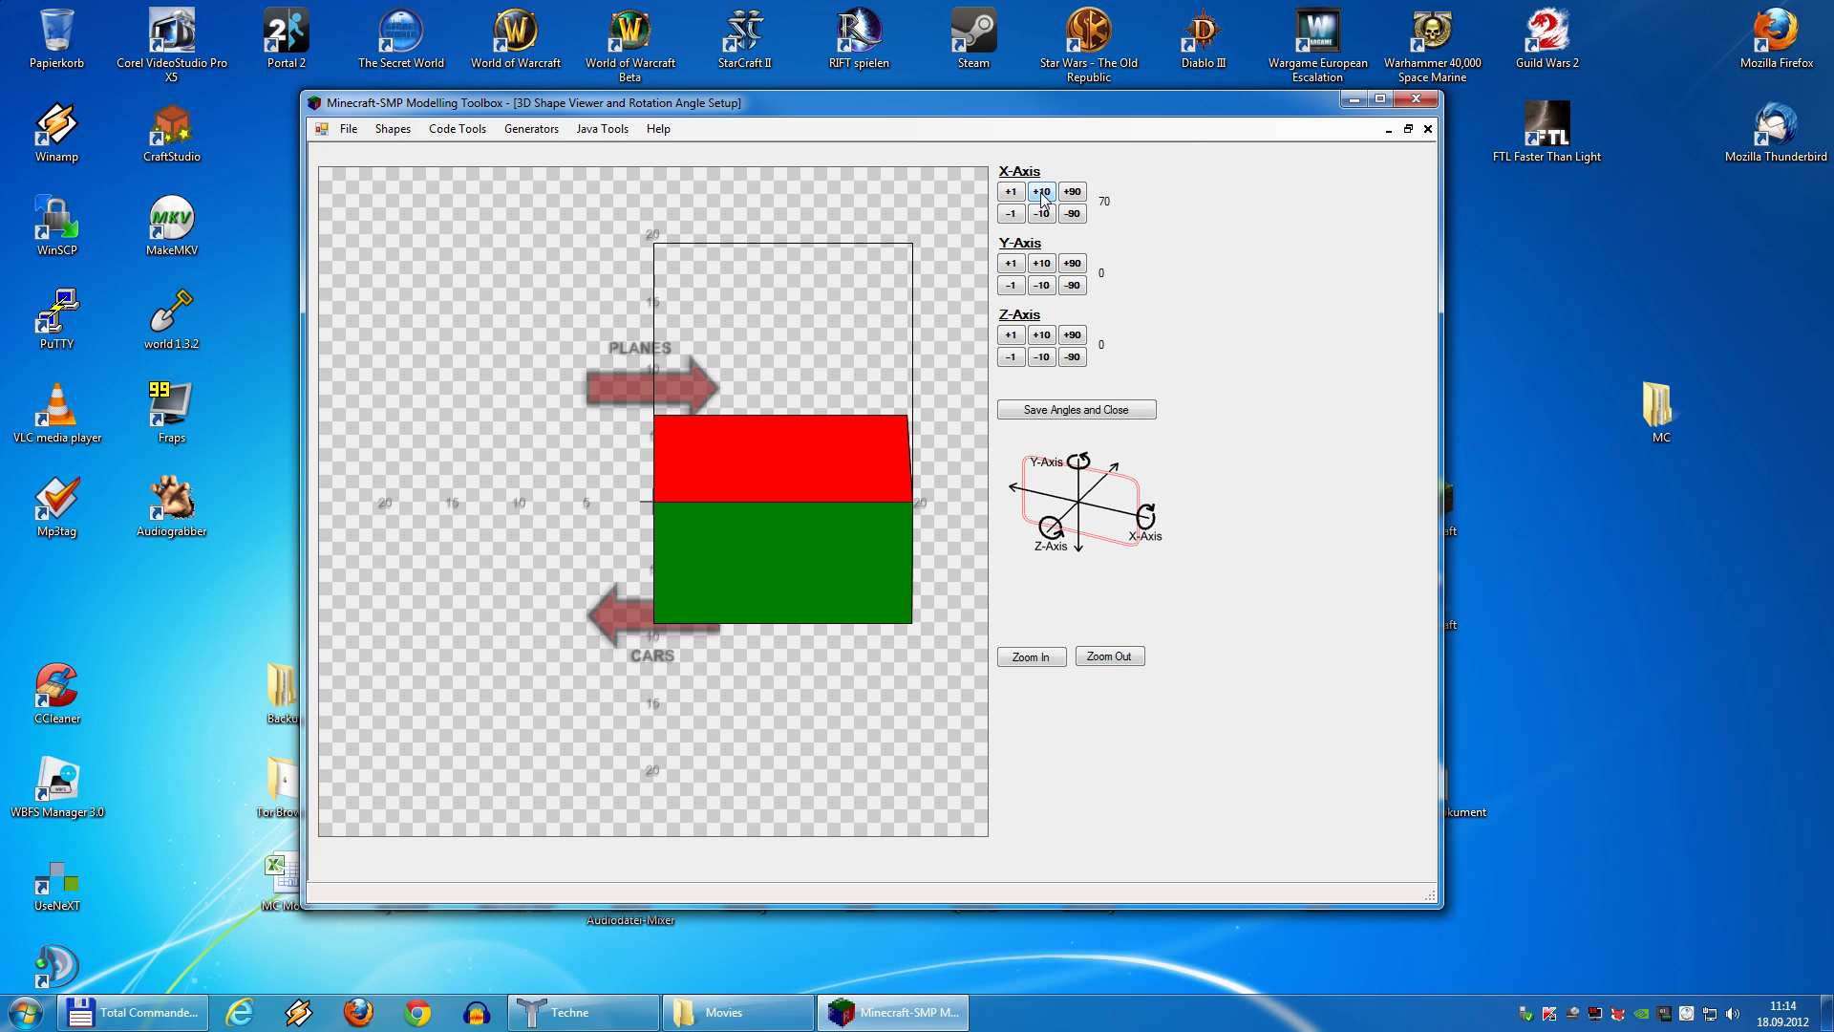
{"action": "left_click", "coordinate": [1041, 192]}
{"action": "left_click", "coordinate": [1042, 192]}
{"action": "left_click", "coordinate": [1041, 192]}
{"action": "left_click", "coordinate": [1041, 192]}
{"action": "left_click", "coordinate": [1041, 192]}
{"action": "left_click", "coordinate": [1041, 192]}
{"action": "left_click", "coordinate": [1041, 192]}
{"action": "left_click", "coordinate": [1041, 192]}
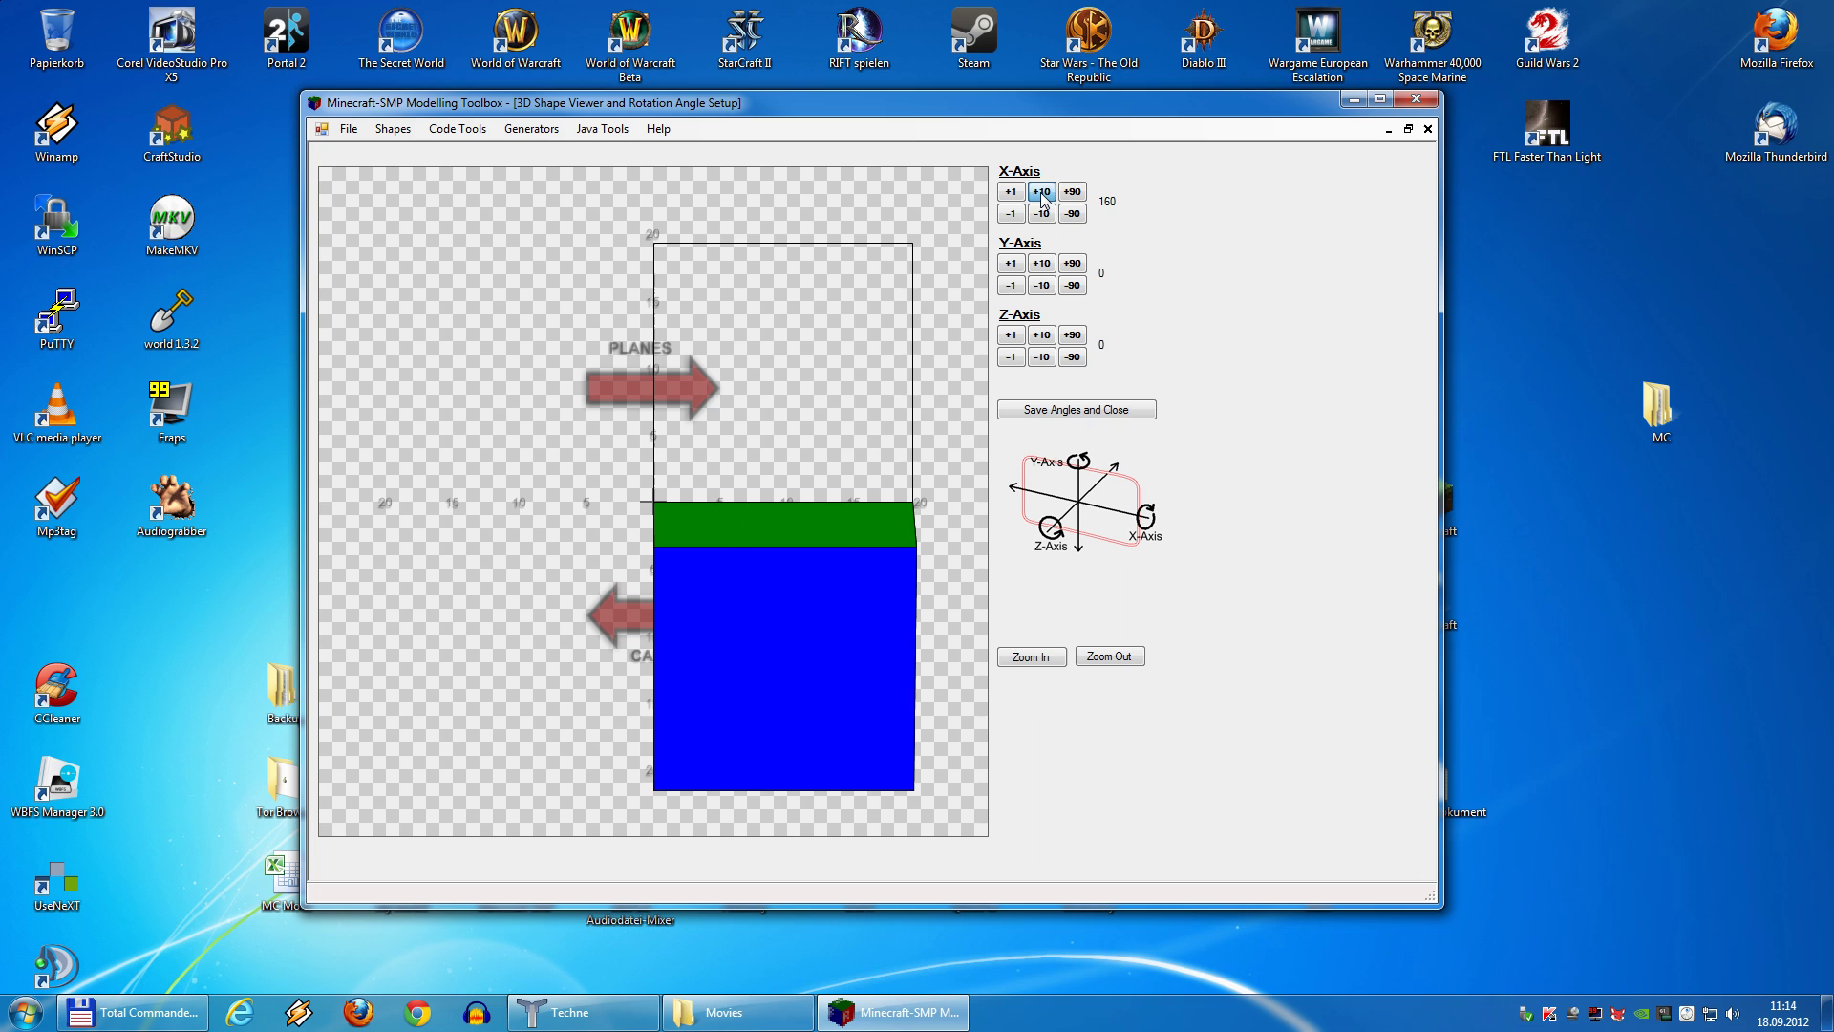
{"action": "left_click", "coordinate": [1041, 192]}
{"action": "left_click", "coordinate": [1041, 192]}
{"action": "left_click", "coordinate": [1041, 213]}
{"action": "left_click", "coordinate": [1041, 213]}
{"action": "left_click", "coordinate": [1041, 213]}
{"action": "left_click", "coordinate": [1041, 213]}
{"action": "left_click", "coordinate": [1041, 213]}
{"action": "left_click", "coordinate": [1041, 213]}
{"action": "left_click", "coordinate": [1041, 213]}
{"action": "left_click", "coordinate": [1041, 213]}
{"action": "left_click", "coordinate": [1041, 213]}
{"action": "left_click", "coordinate": [1041, 213]}
{"action": "left_click", "coordinate": [1041, 213]}
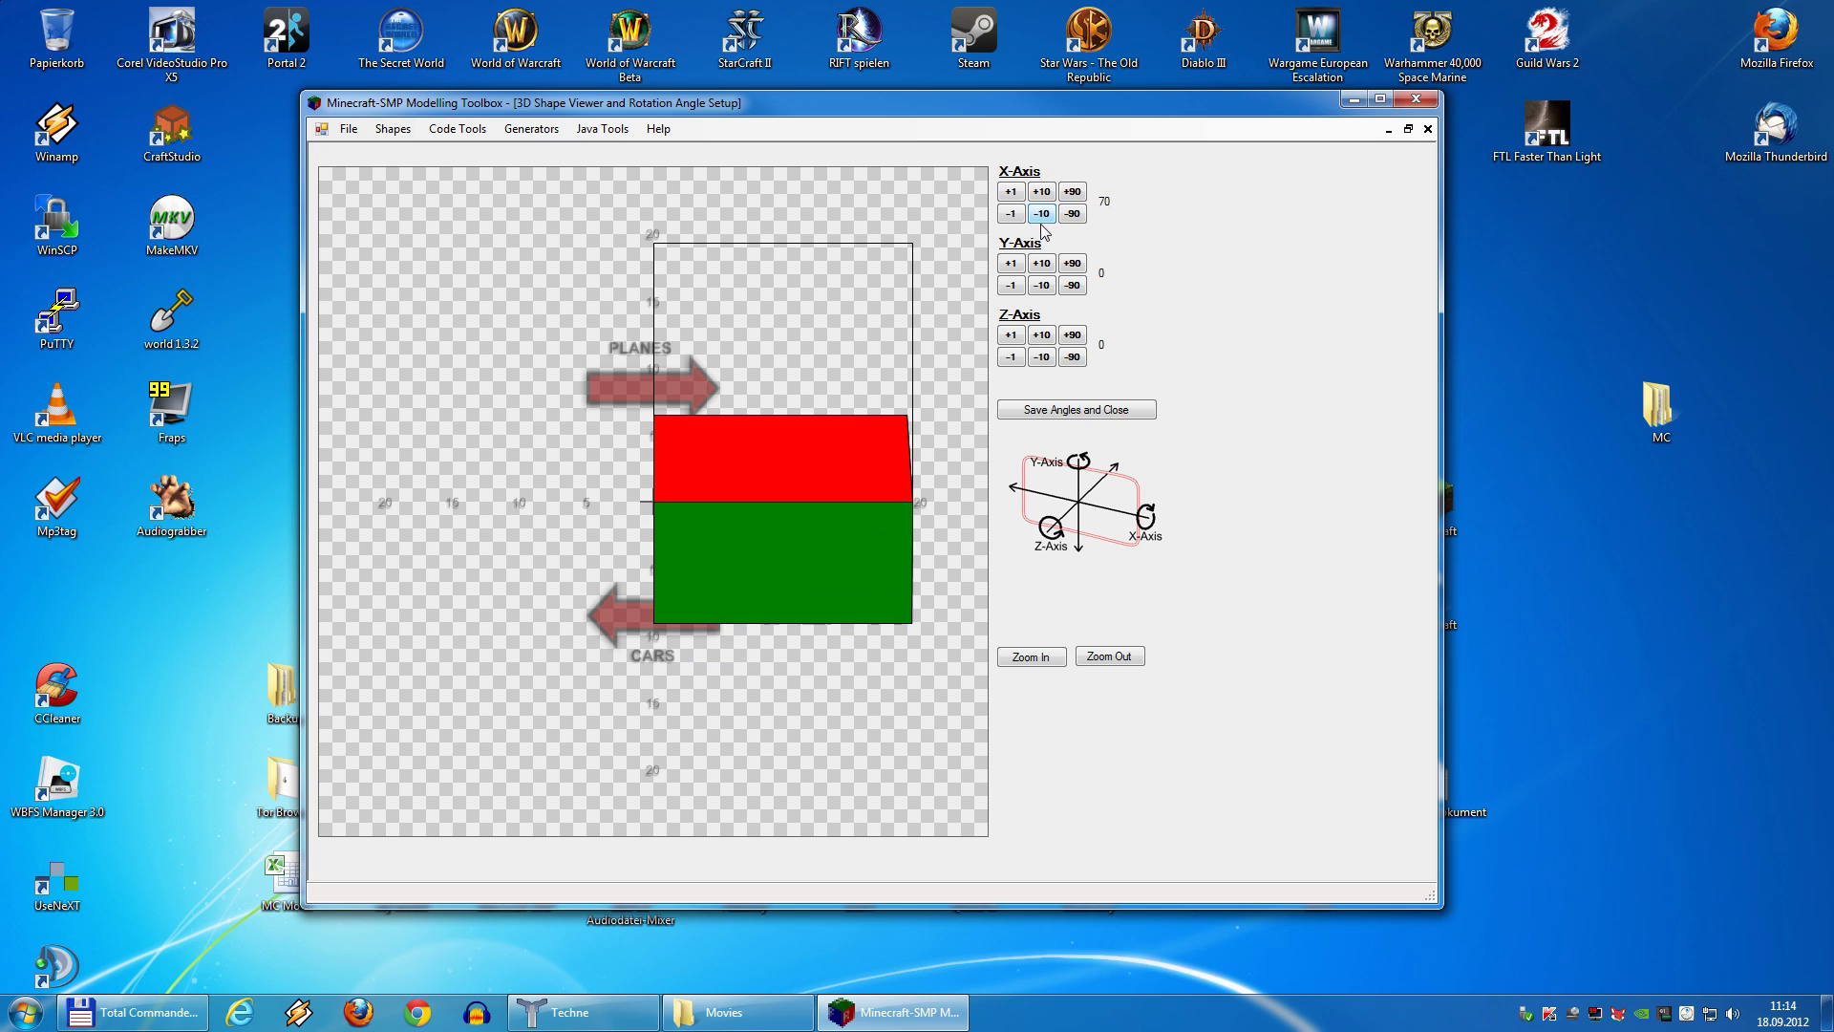
{"action": "left_click", "coordinate": [1042, 213]}
{"action": "left_click", "coordinate": [1041, 213]}
{"action": "left_click", "coordinate": [1041, 213]}
{"action": "double_click", "coordinate": [1041, 213]}
{"action": "left_click", "coordinate": [1041, 216]}
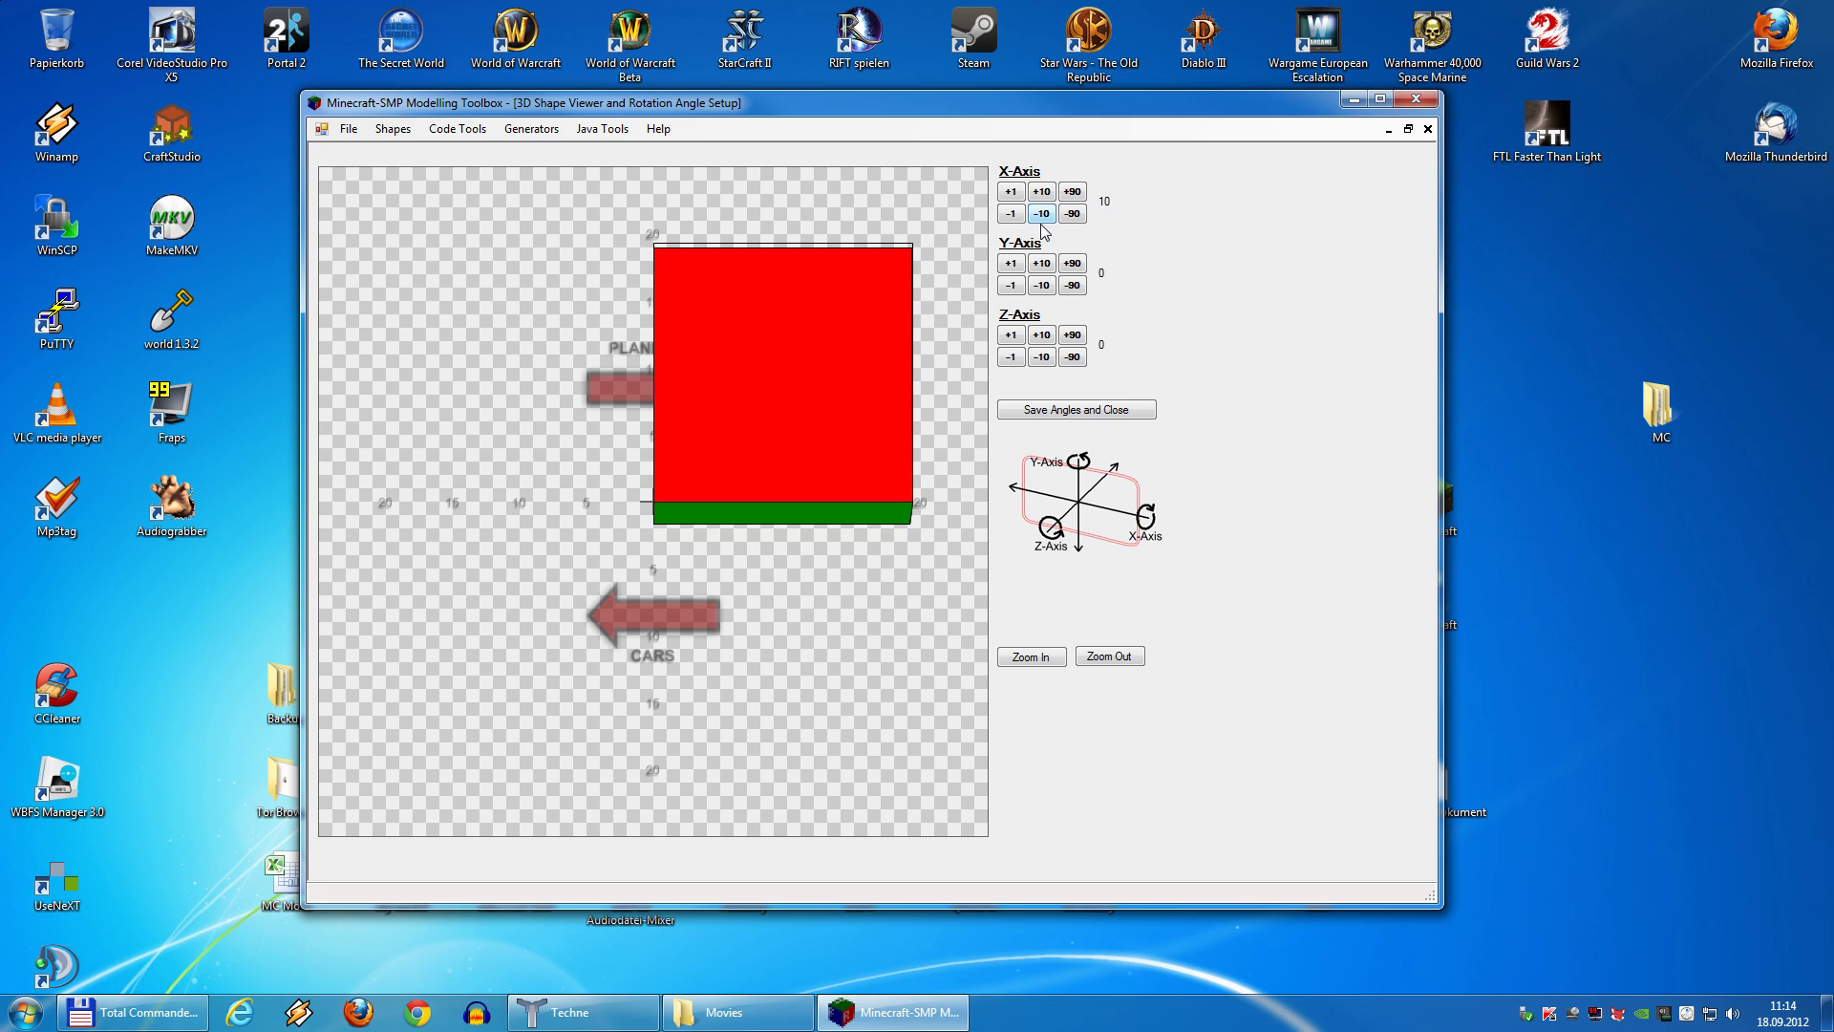
{"action": "left_click", "coordinate": [1041, 216]}
{"action": "left_click", "coordinate": [1072, 264]}
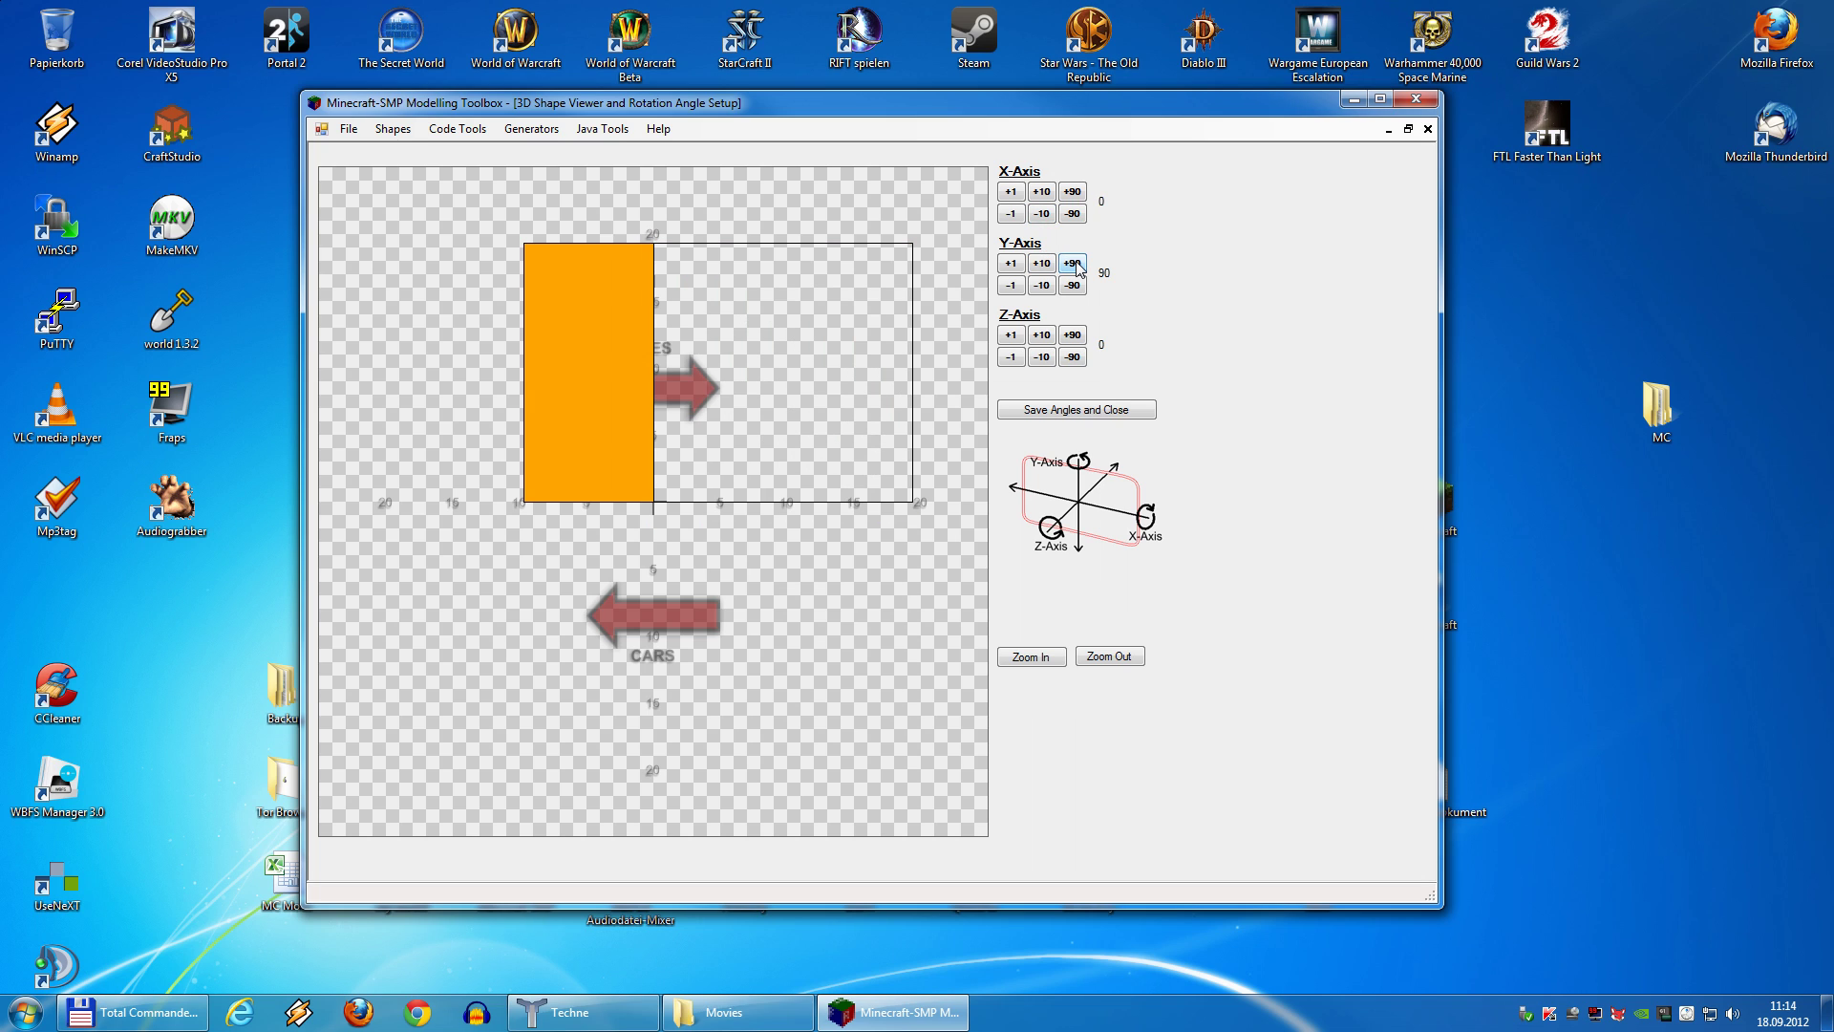
{"action": "left_click", "coordinate": [1072, 285]}
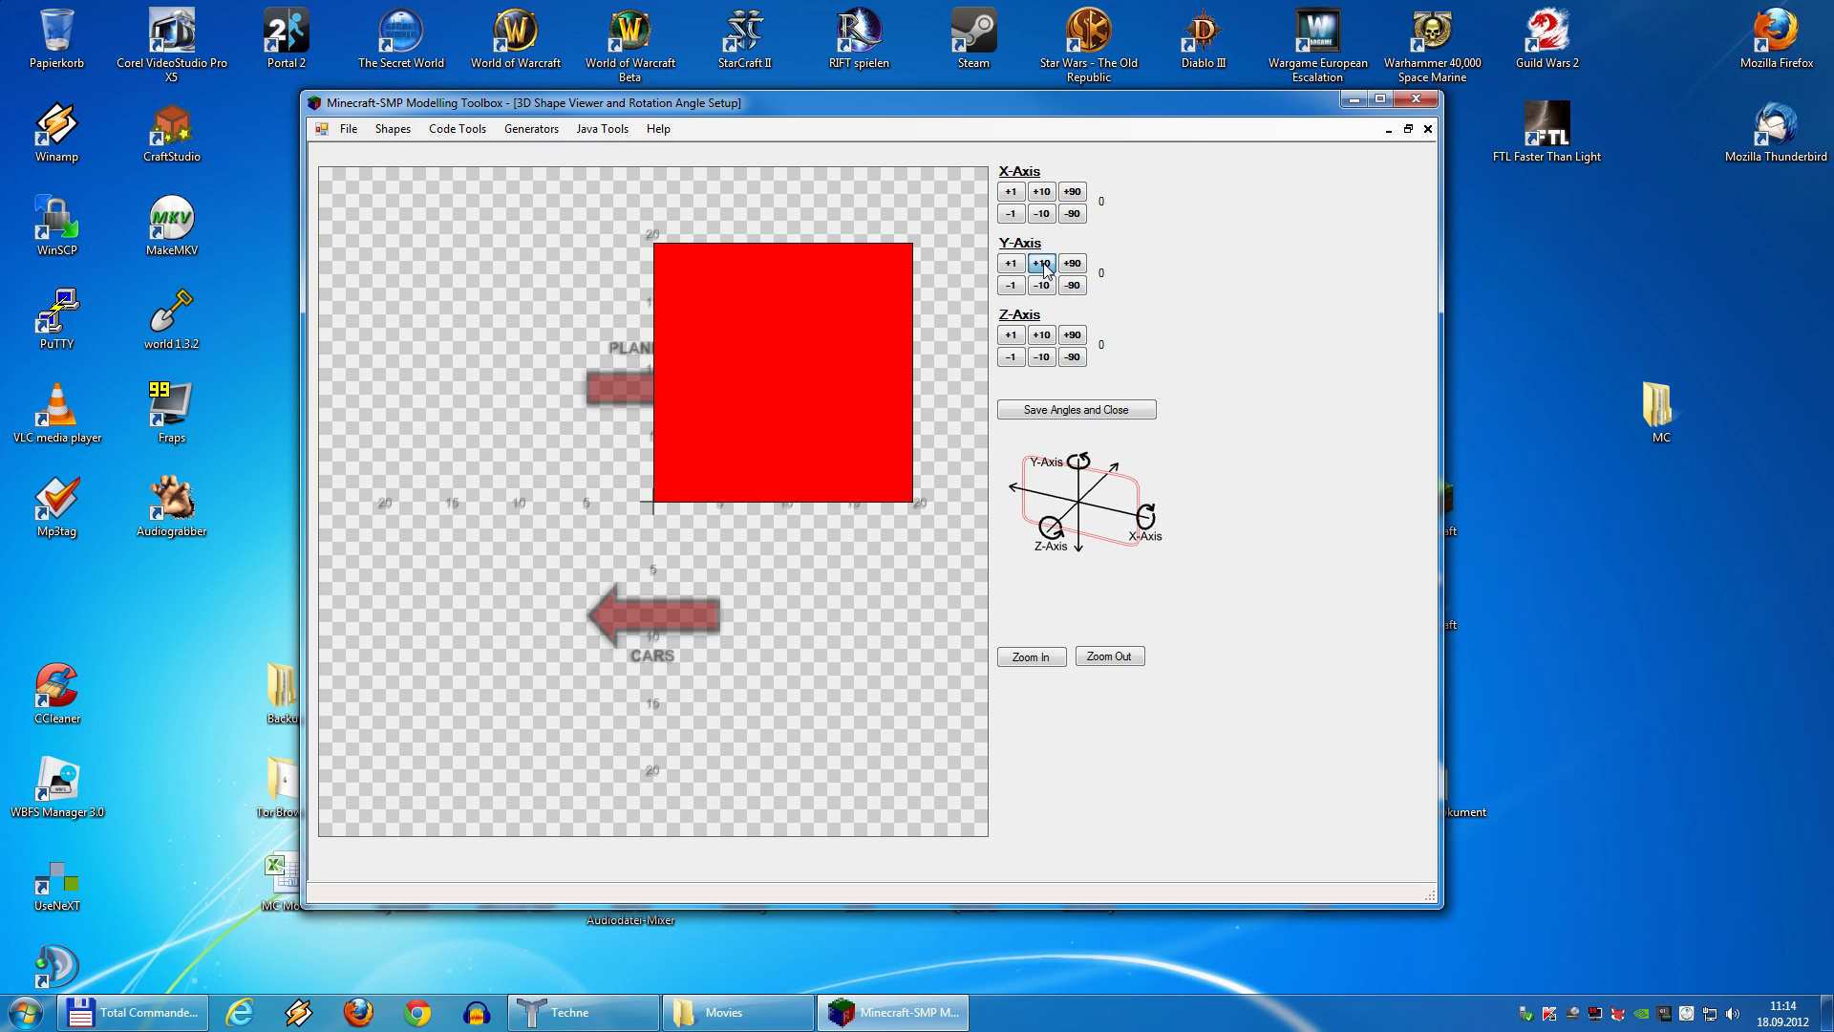
{"action": "left_click", "coordinate": [1041, 263]}
{"action": "left_click", "coordinate": [1041, 264]}
{"action": "left_click", "coordinate": [1041, 264]}
{"action": "left_click", "coordinate": [1043, 265]}
{"action": "left_click", "coordinate": [1043, 264]}
{"action": "left_click", "coordinate": [1043, 264]}
{"action": "left_click", "coordinate": [1043, 265]}
{"action": "left_click", "coordinate": [1043, 265]}
{"action": "left_click", "coordinate": [1043, 265]}
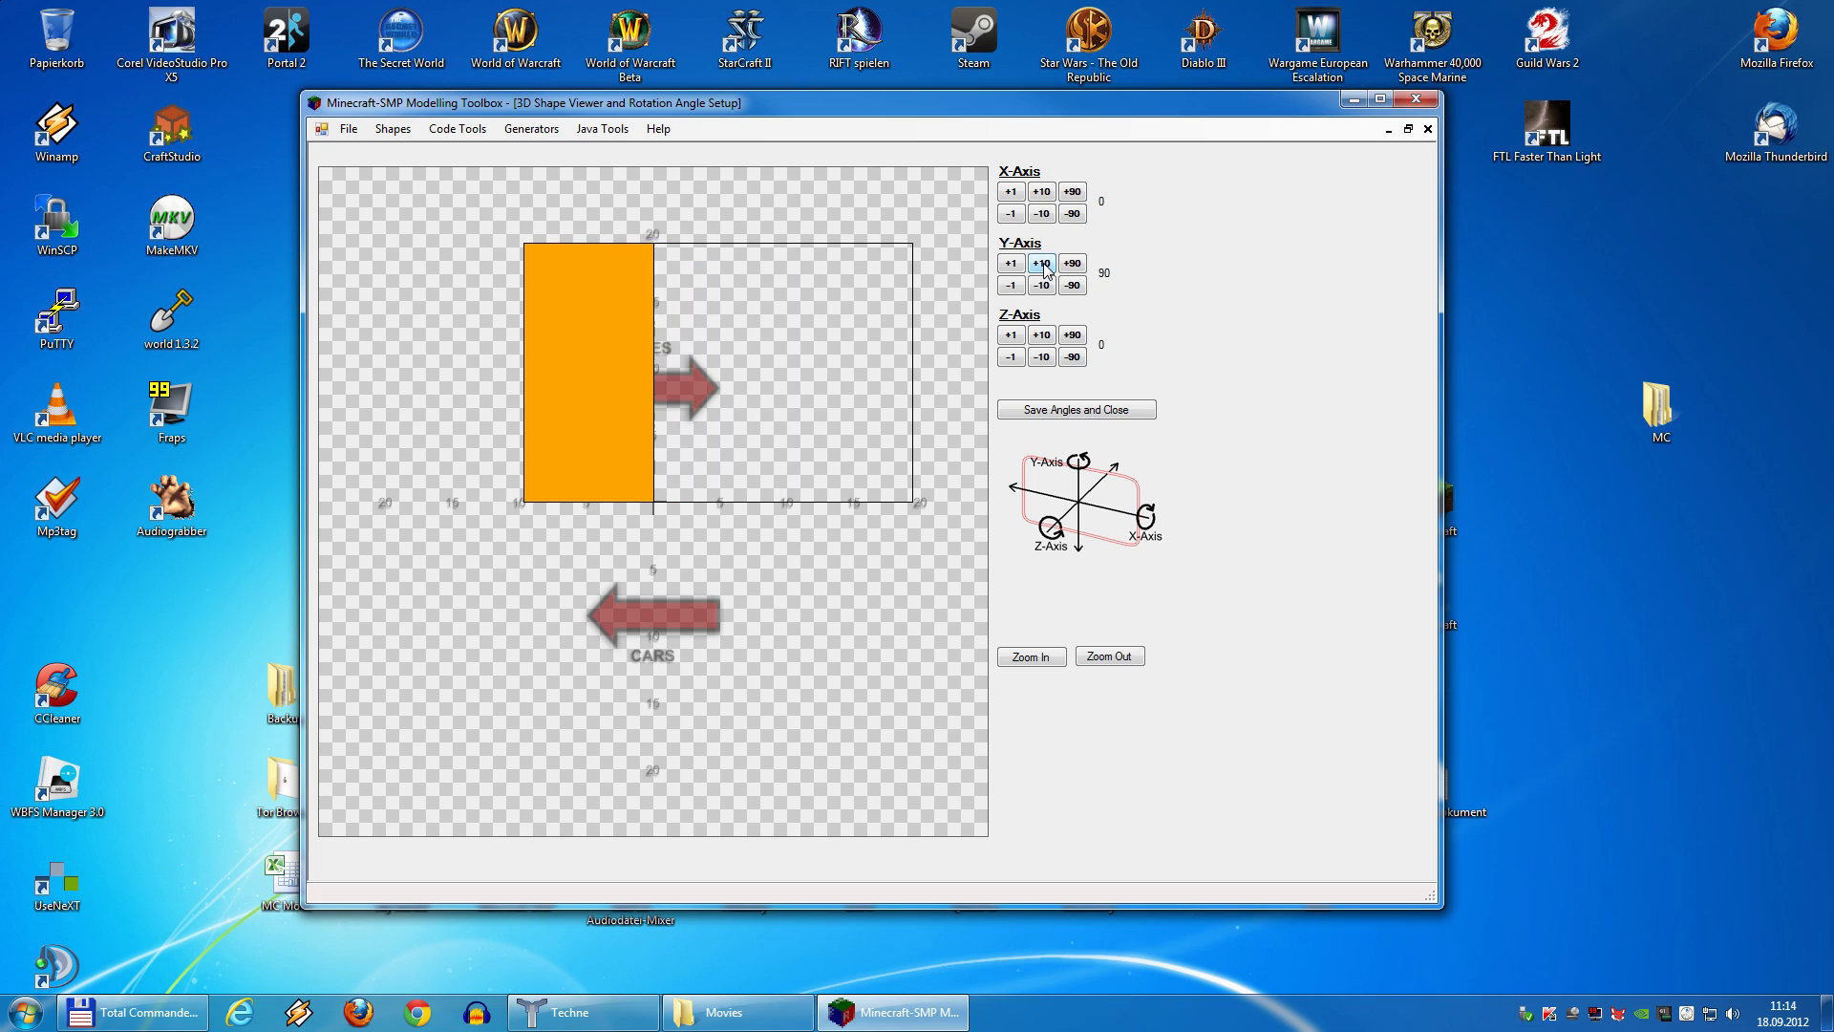
{"action": "left_click", "coordinate": [1043, 265]}
{"action": "left_click", "coordinate": [1042, 286]}
{"action": "left_click", "coordinate": [1042, 286]}
{"action": "left_click", "coordinate": [1042, 286]}
{"action": "left_click", "coordinate": [1042, 285]}
{"action": "left_click", "coordinate": [1043, 286]}
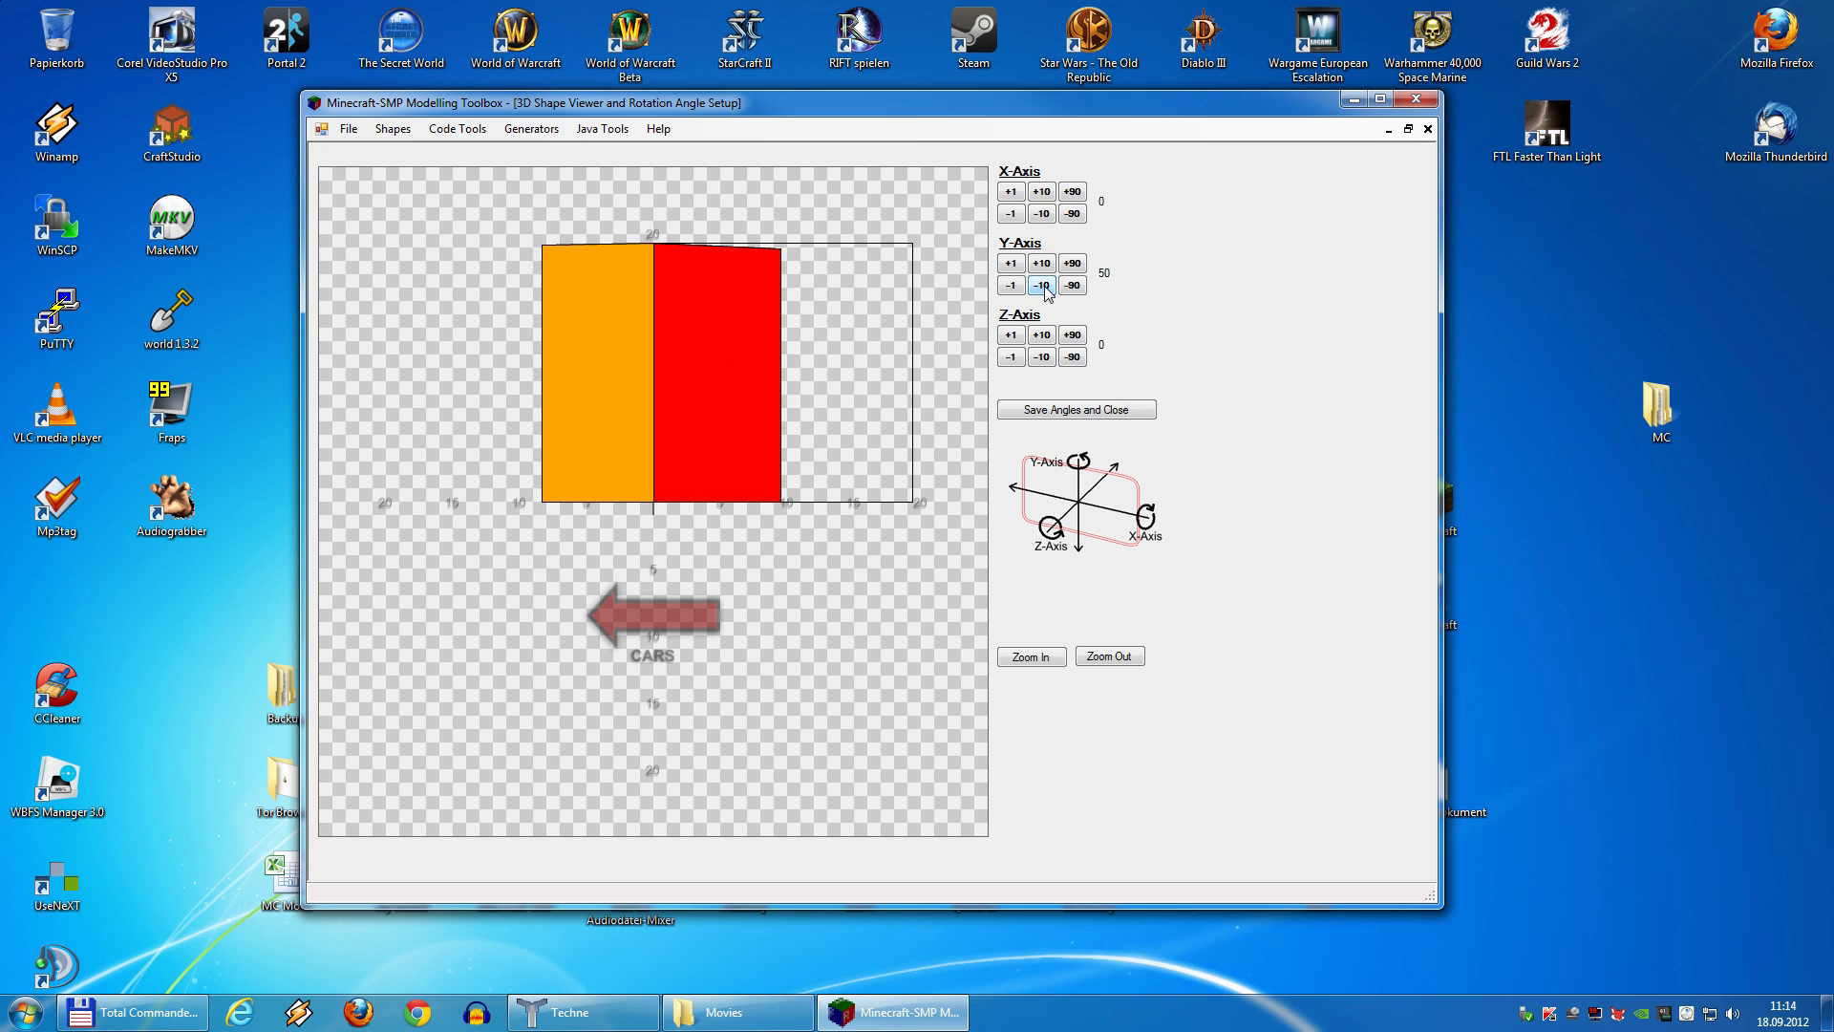
{"action": "left_click", "coordinate": [1042, 285]}
{"action": "left_click", "coordinate": [1042, 285]}
{"action": "left_click", "coordinate": [1042, 285]}
{"action": "left_click", "coordinate": [1042, 286]}
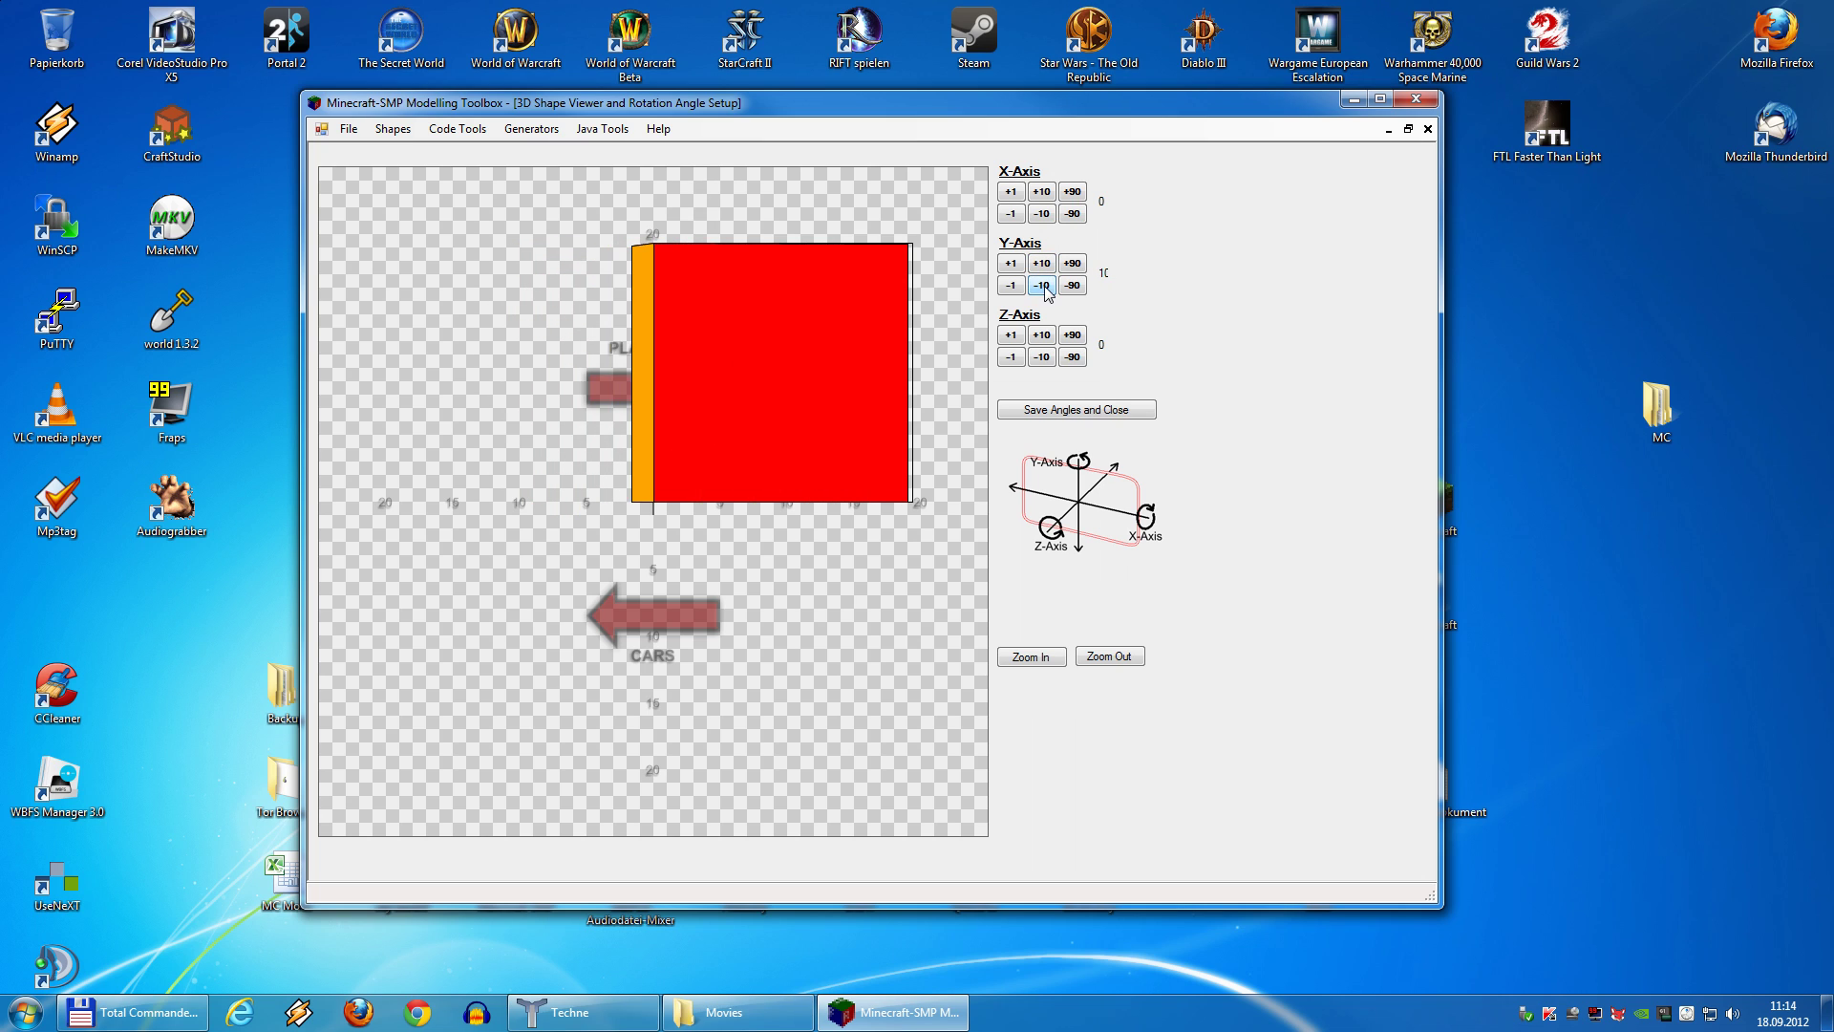
{"action": "left_click", "coordinate": [1042, 285]}
{"action": "left_click", "coordinate": [1124, 660]}
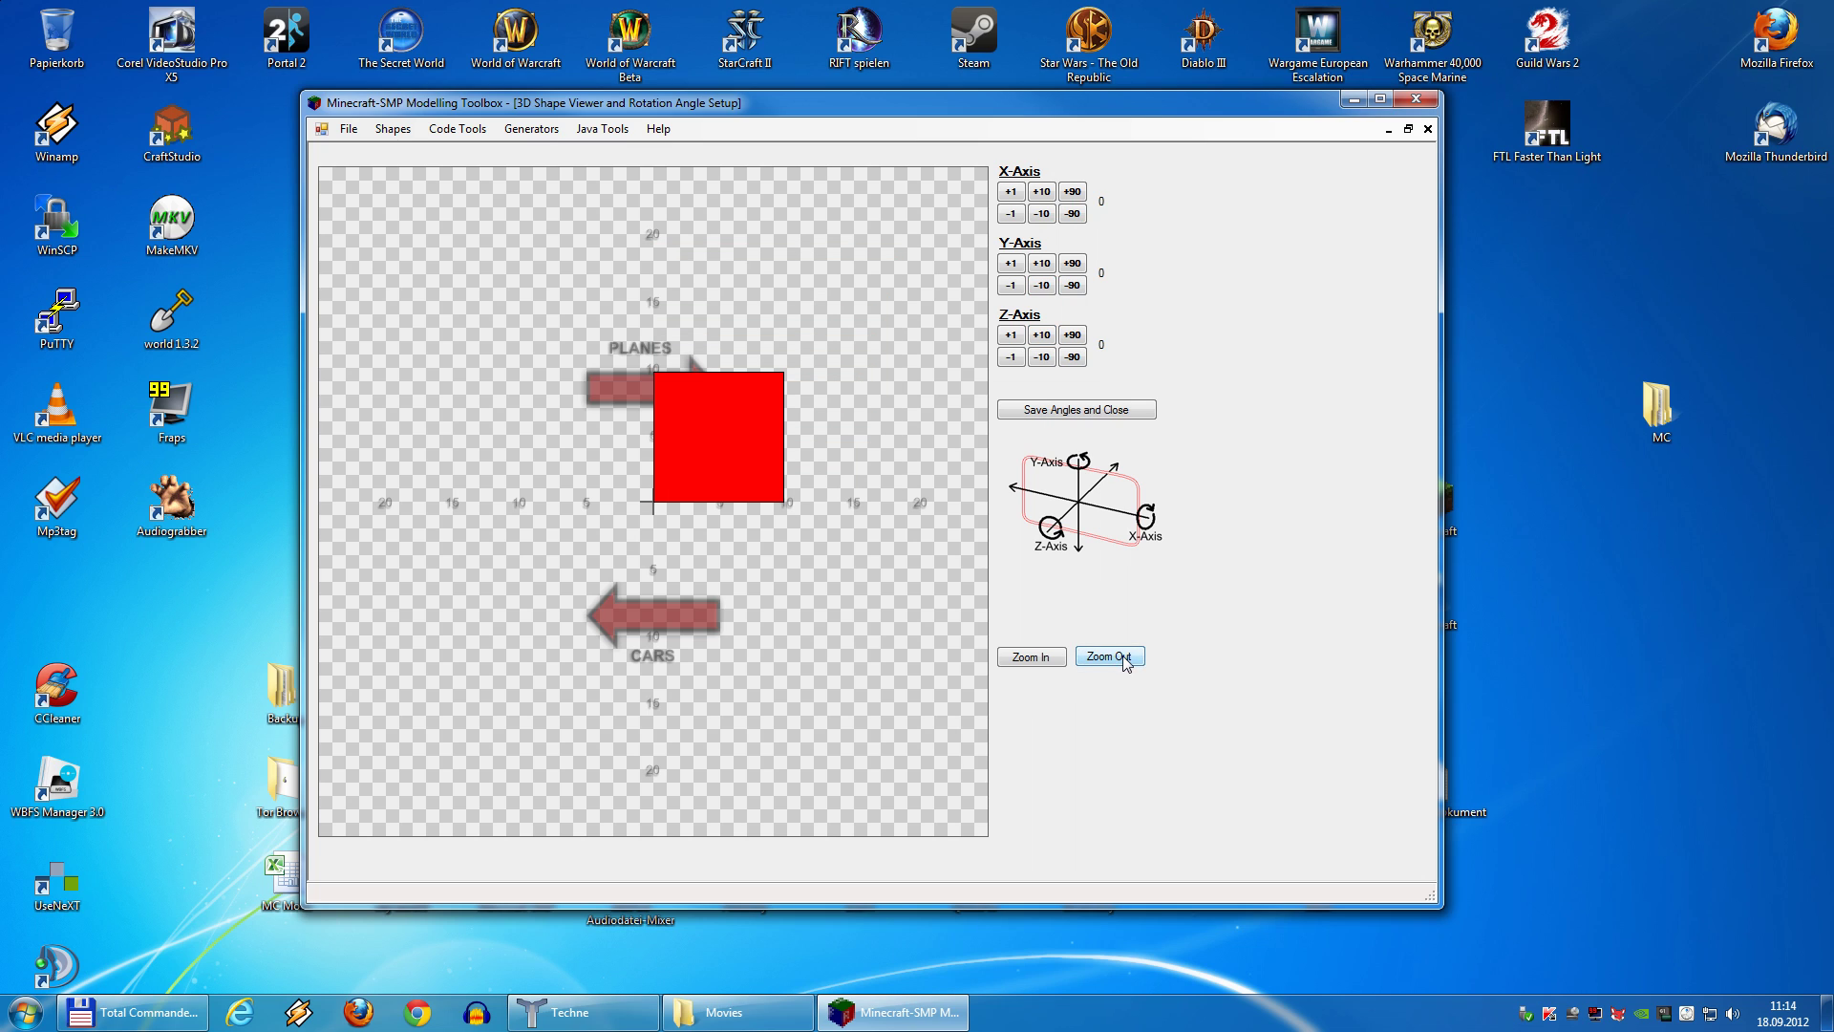
{"action": "left_click", "coordinate": [1124, 660]}
{"action": "left_click", "coordinate": [1046, 662]}
{"action": "left_click", "coordinate": [1045, 661]}
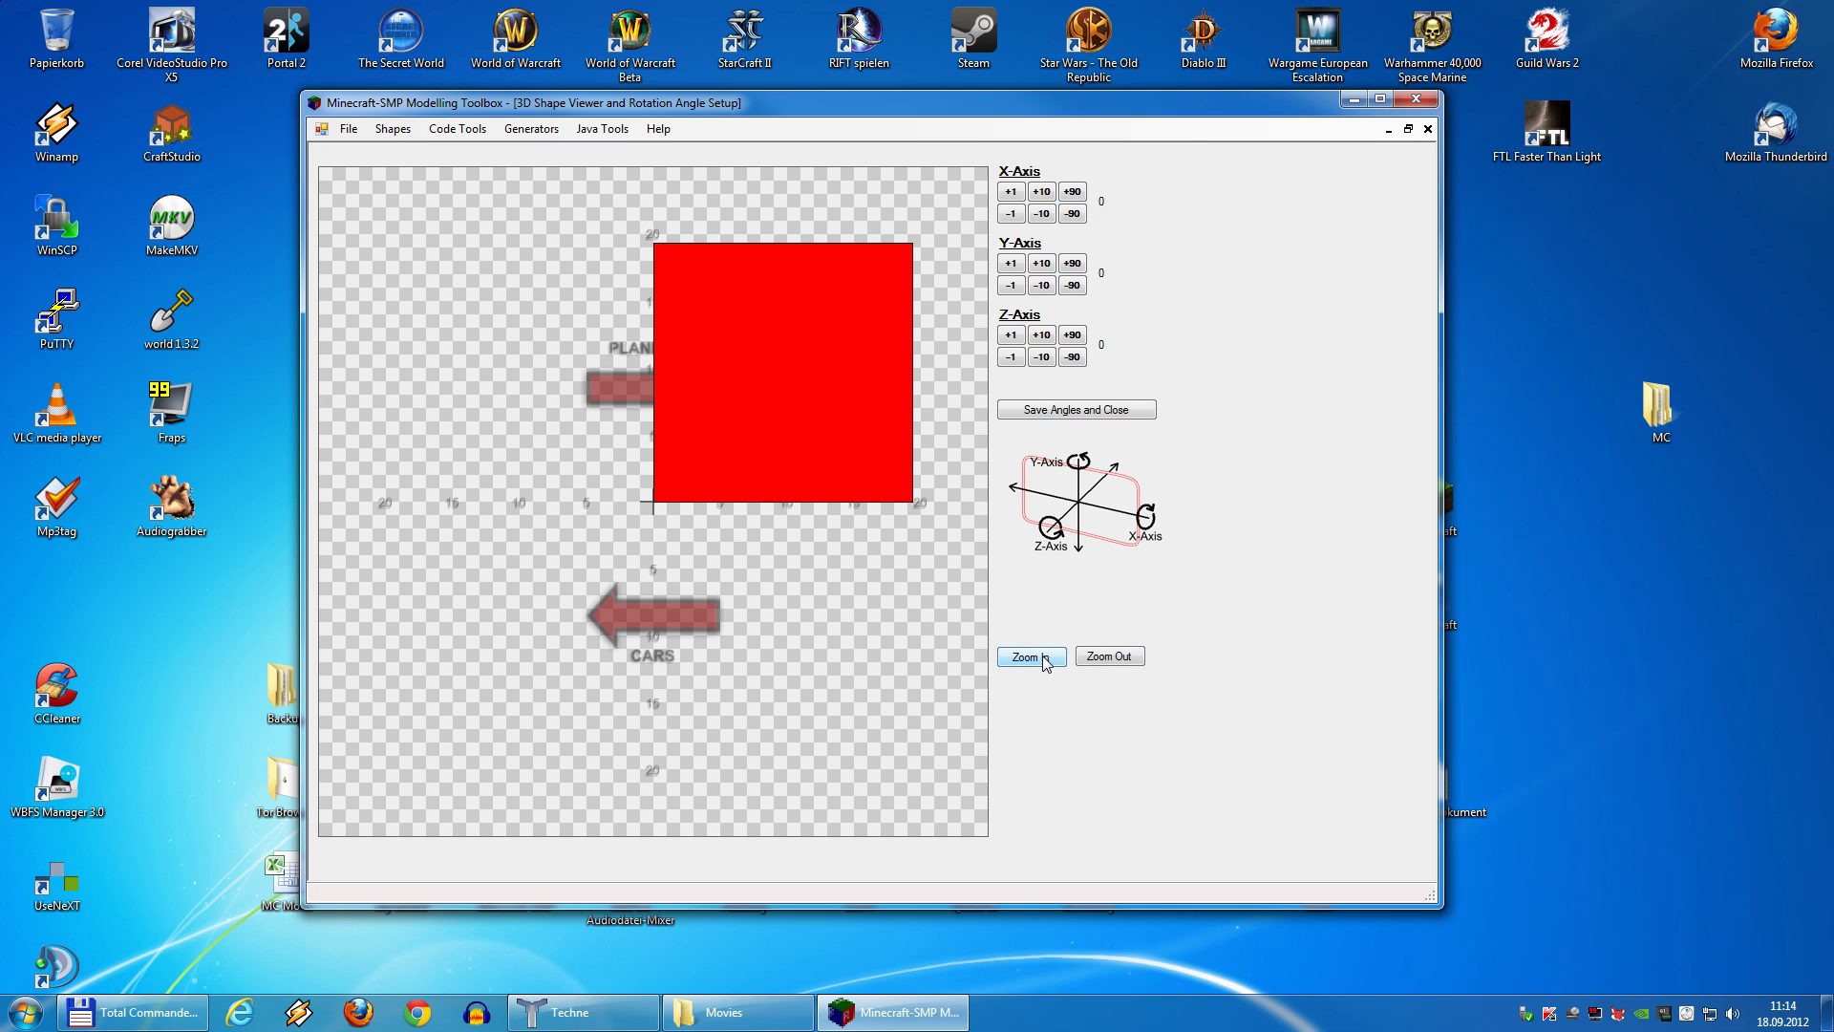
{"action": "left_click", "coordinate": [1067, 413]}
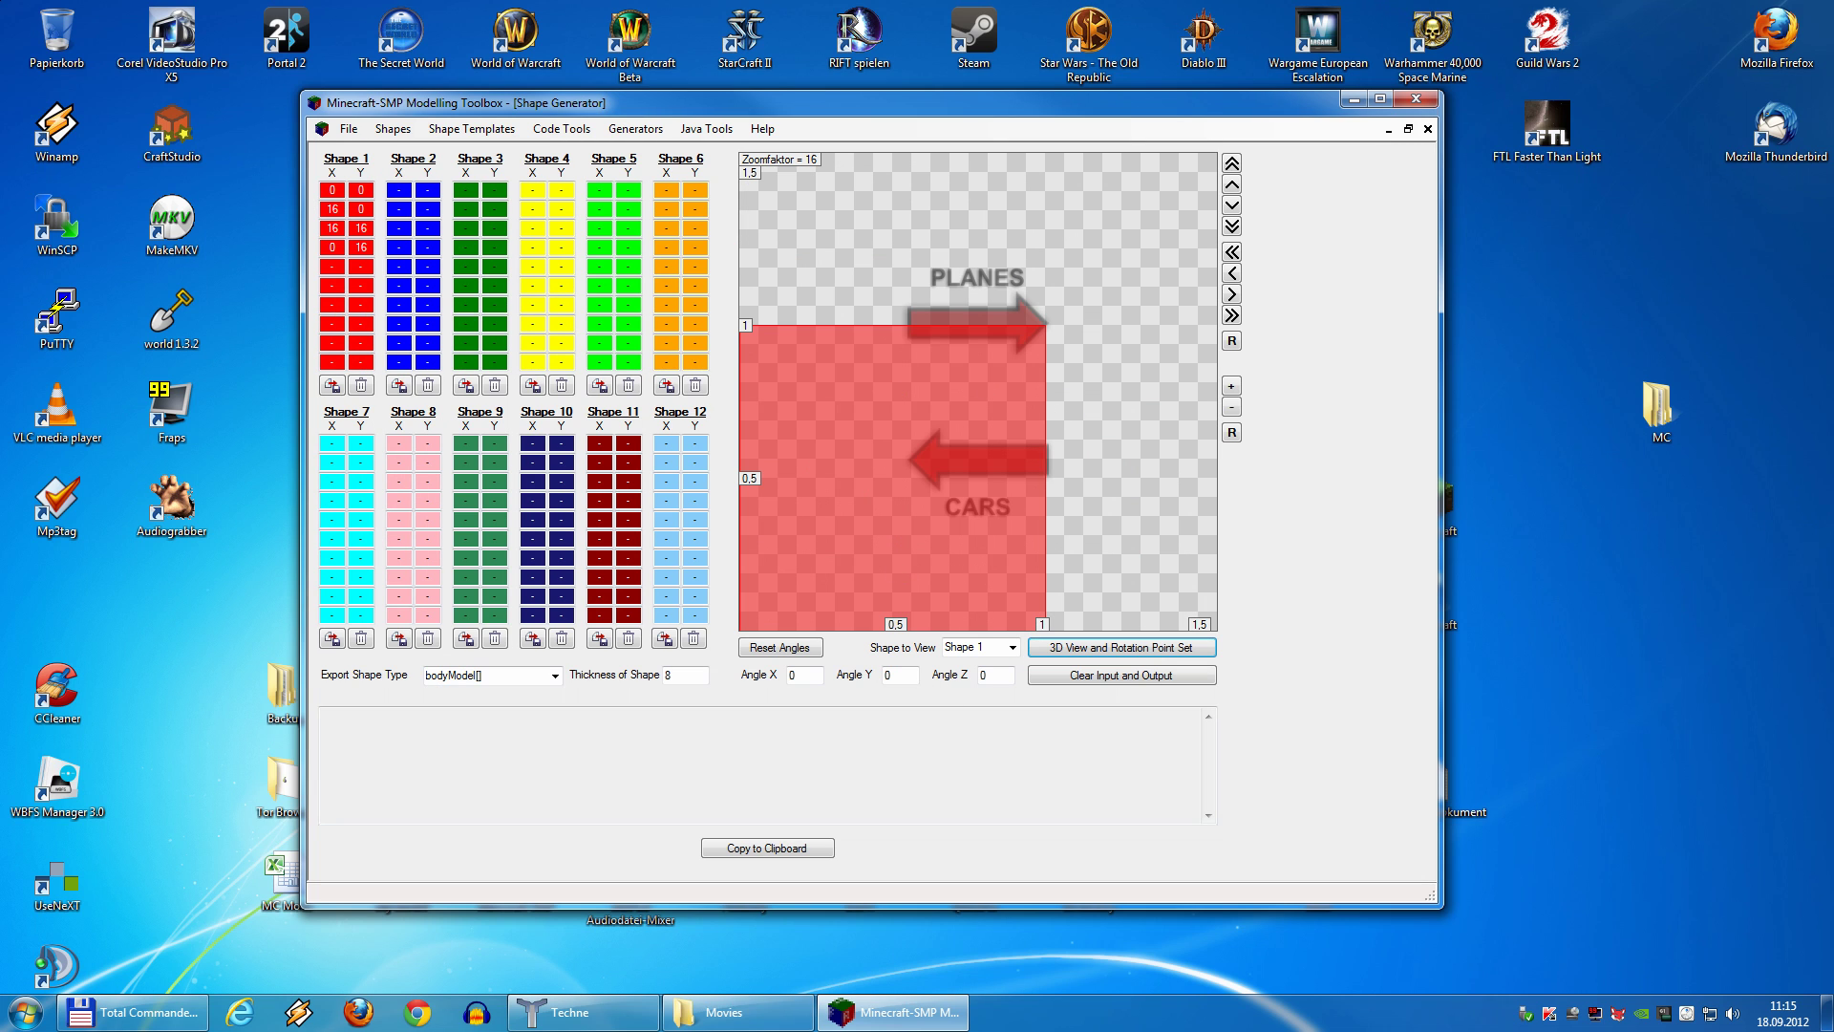
In the 3D view, set rotation X 70, Y 50, Z 0 and save the angles
{"action": "left_click", "coordinate": [1051, 651]}
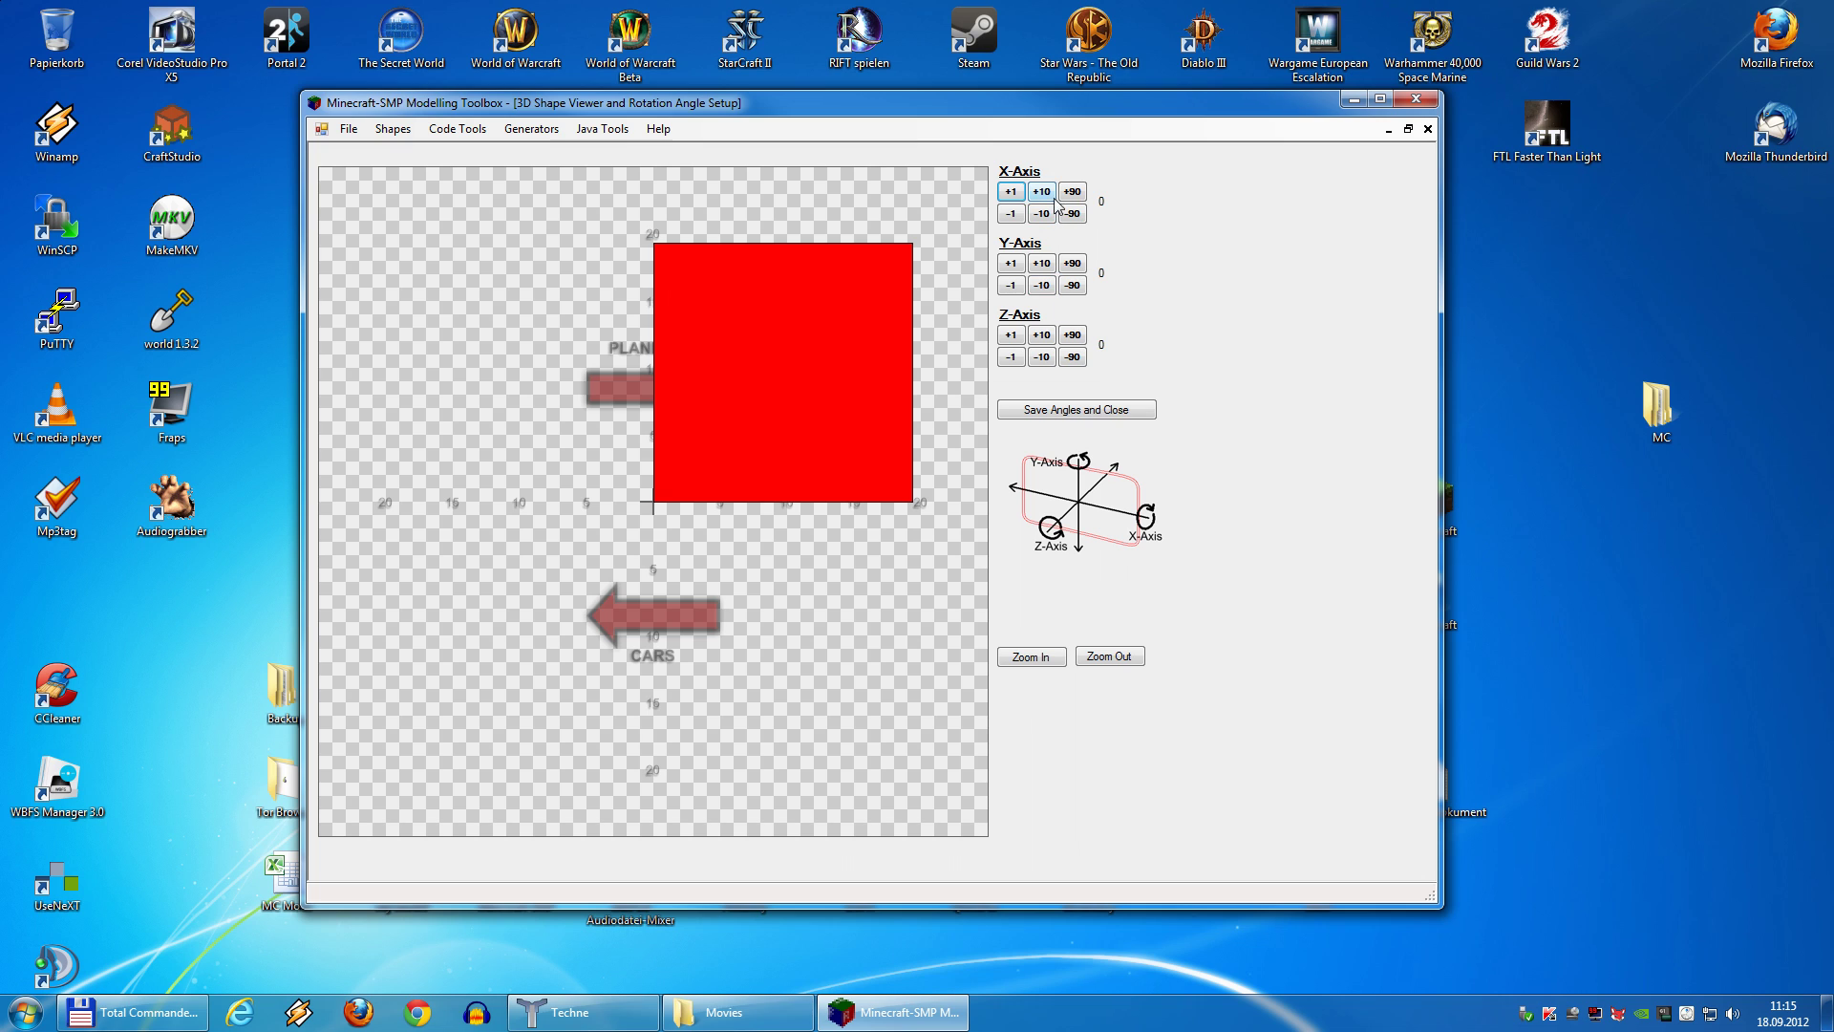
{"action": "left_click", "coordinate": [1044, 192]}
{"action": "left_click", "coordinate": [1046, 193]}
{"action": "left_click", "coordinate": [1045, 194]}
{"action": "left_click", "coordinate": [1047, 195]}
{"action": "left_click", "coordinate": [1048, 196]}
{"action": "left_click", "coordinate": [1047, 195]}
{"action": "left_click", "coordinate": [1047, 195]}
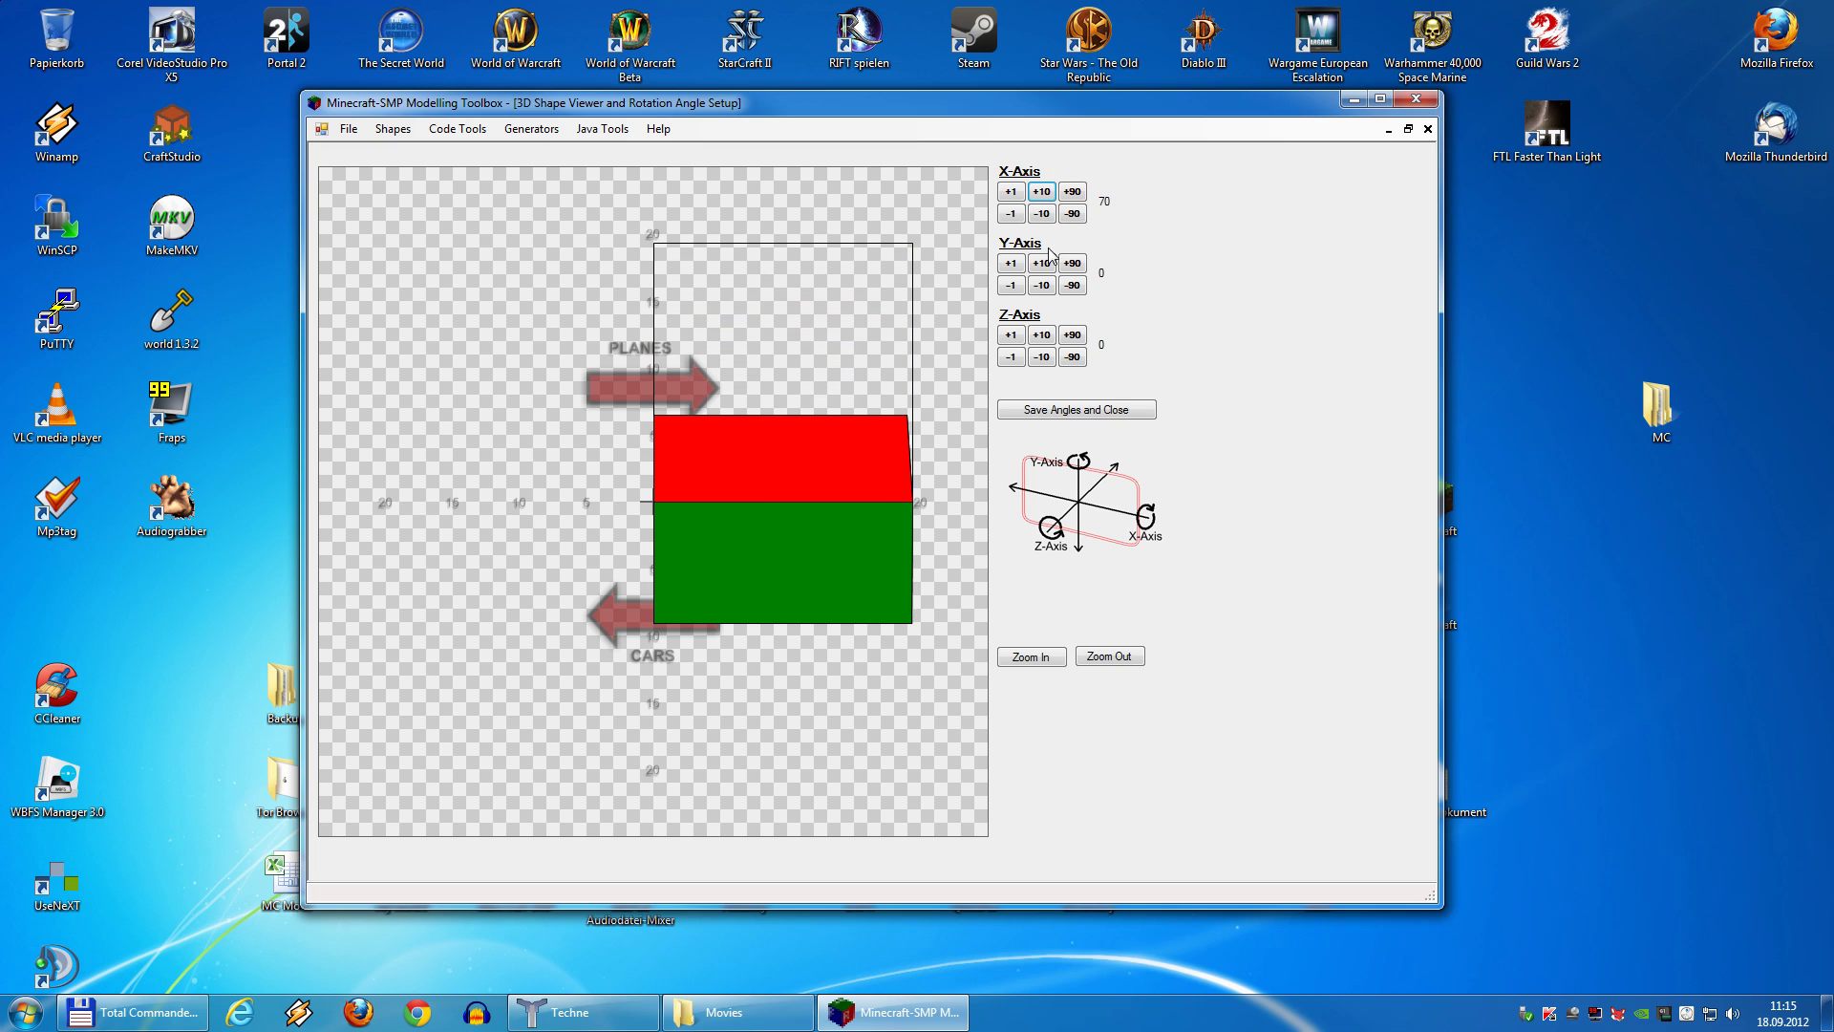
{"action": "left_click", "coordinate": [1044, 264]}
{"action": "left_click", "coordinate": [1044, 264]}
{"action": "left_click", "coordinate": [1044, 263]}
{"action": "left_click", "coordinate": [1044, 264]}
{"action": "left_click", "coordinate": [1044, 264]}
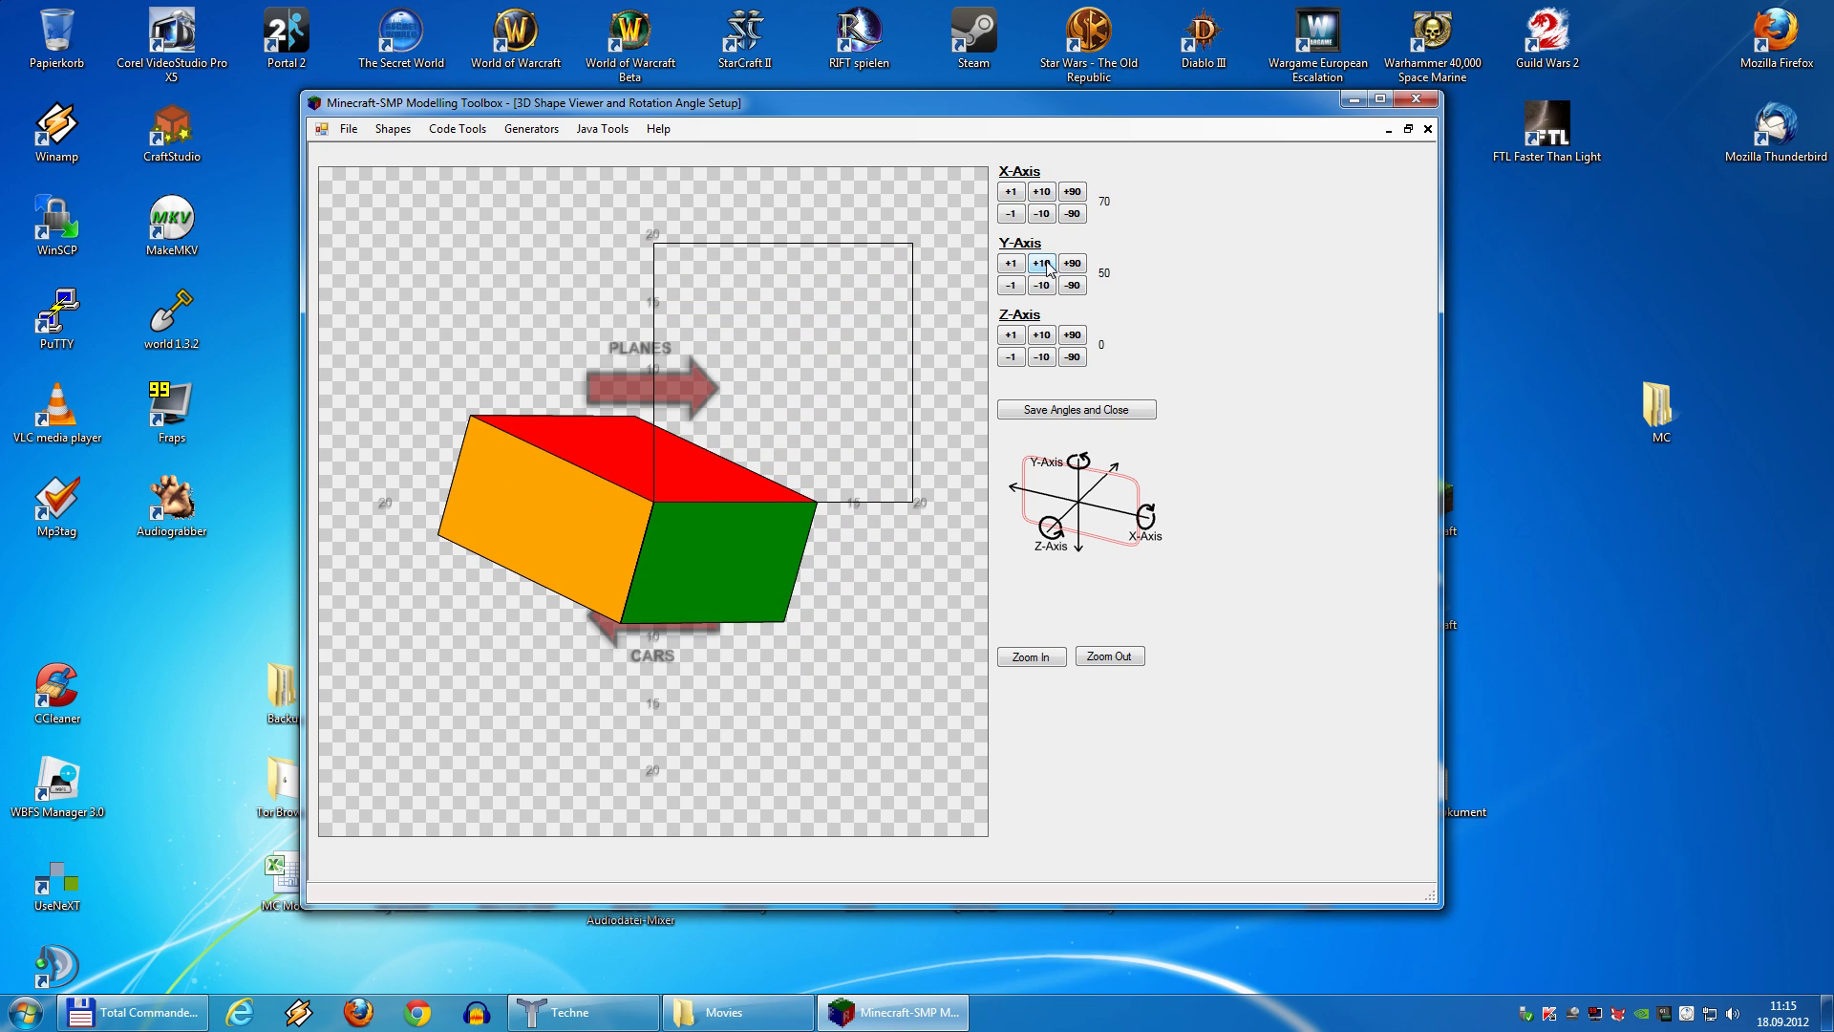
{"action": "left_click", "coordinate": [1073, 407]}
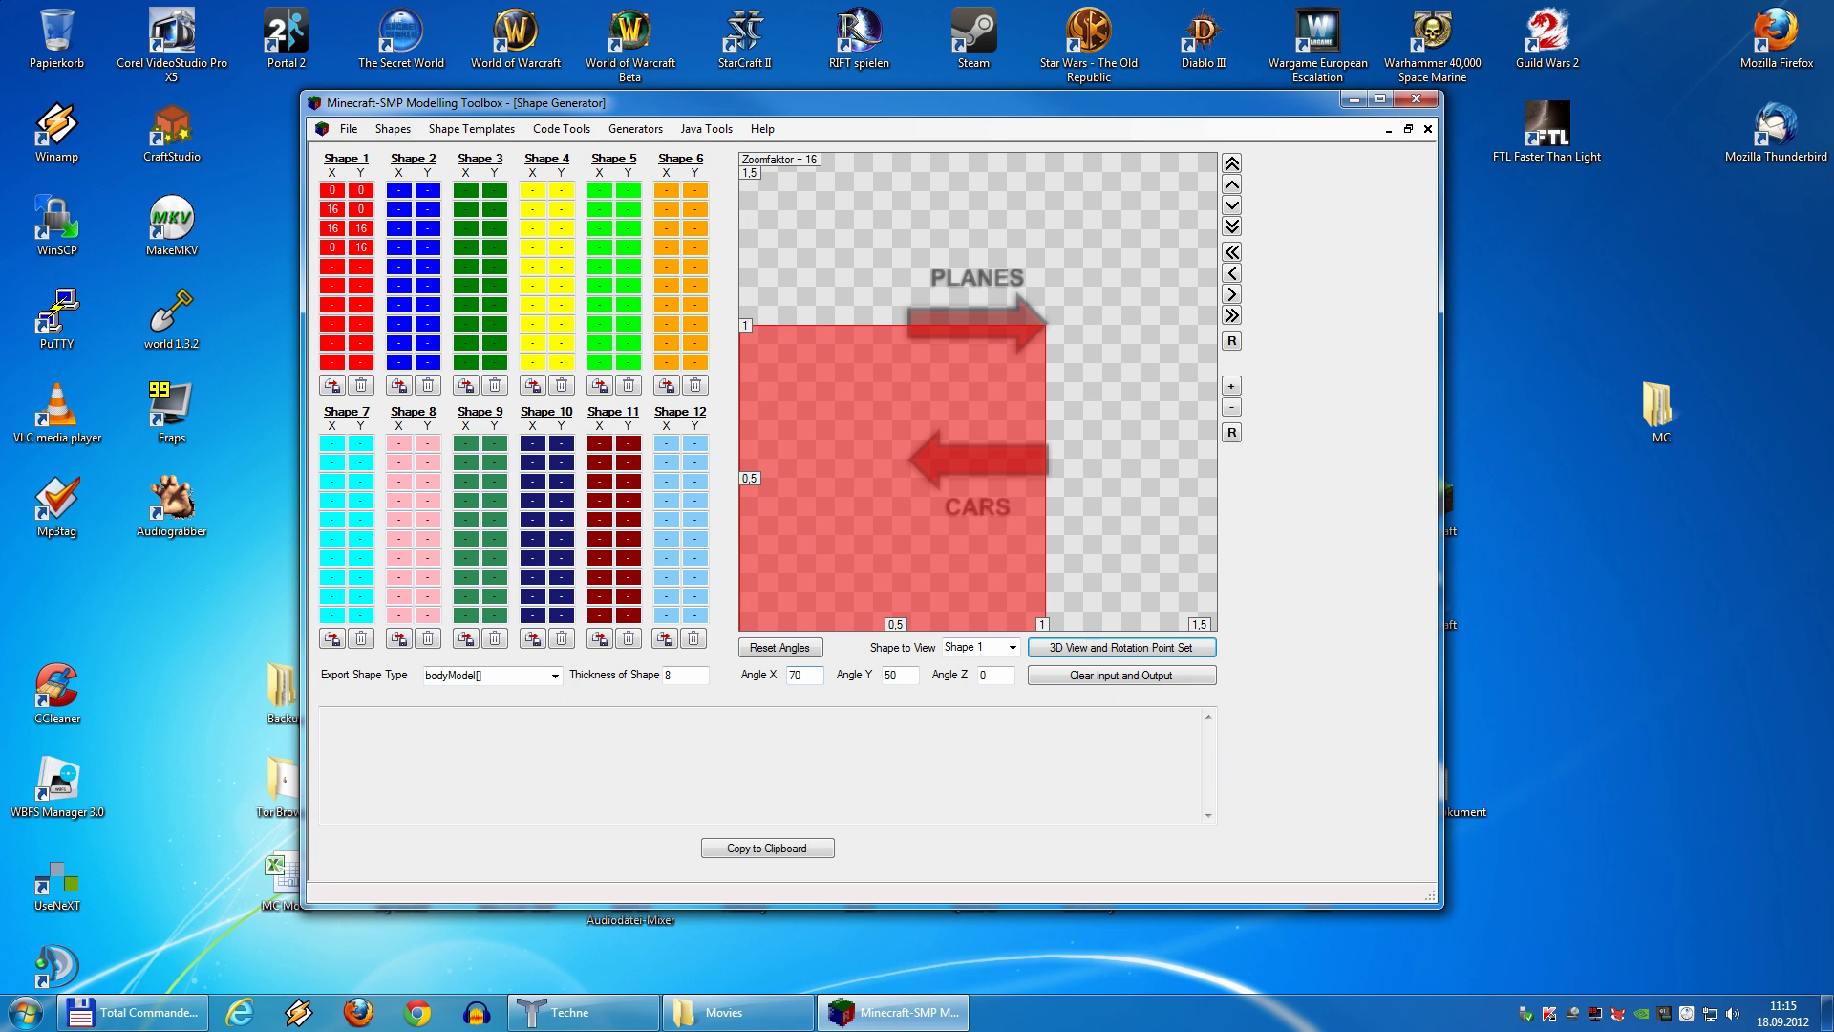
Regenerate Shape 1's code with the new angles and copy its addShape3D statement
{"action": "left_click", "coordinate": [332, 385]}
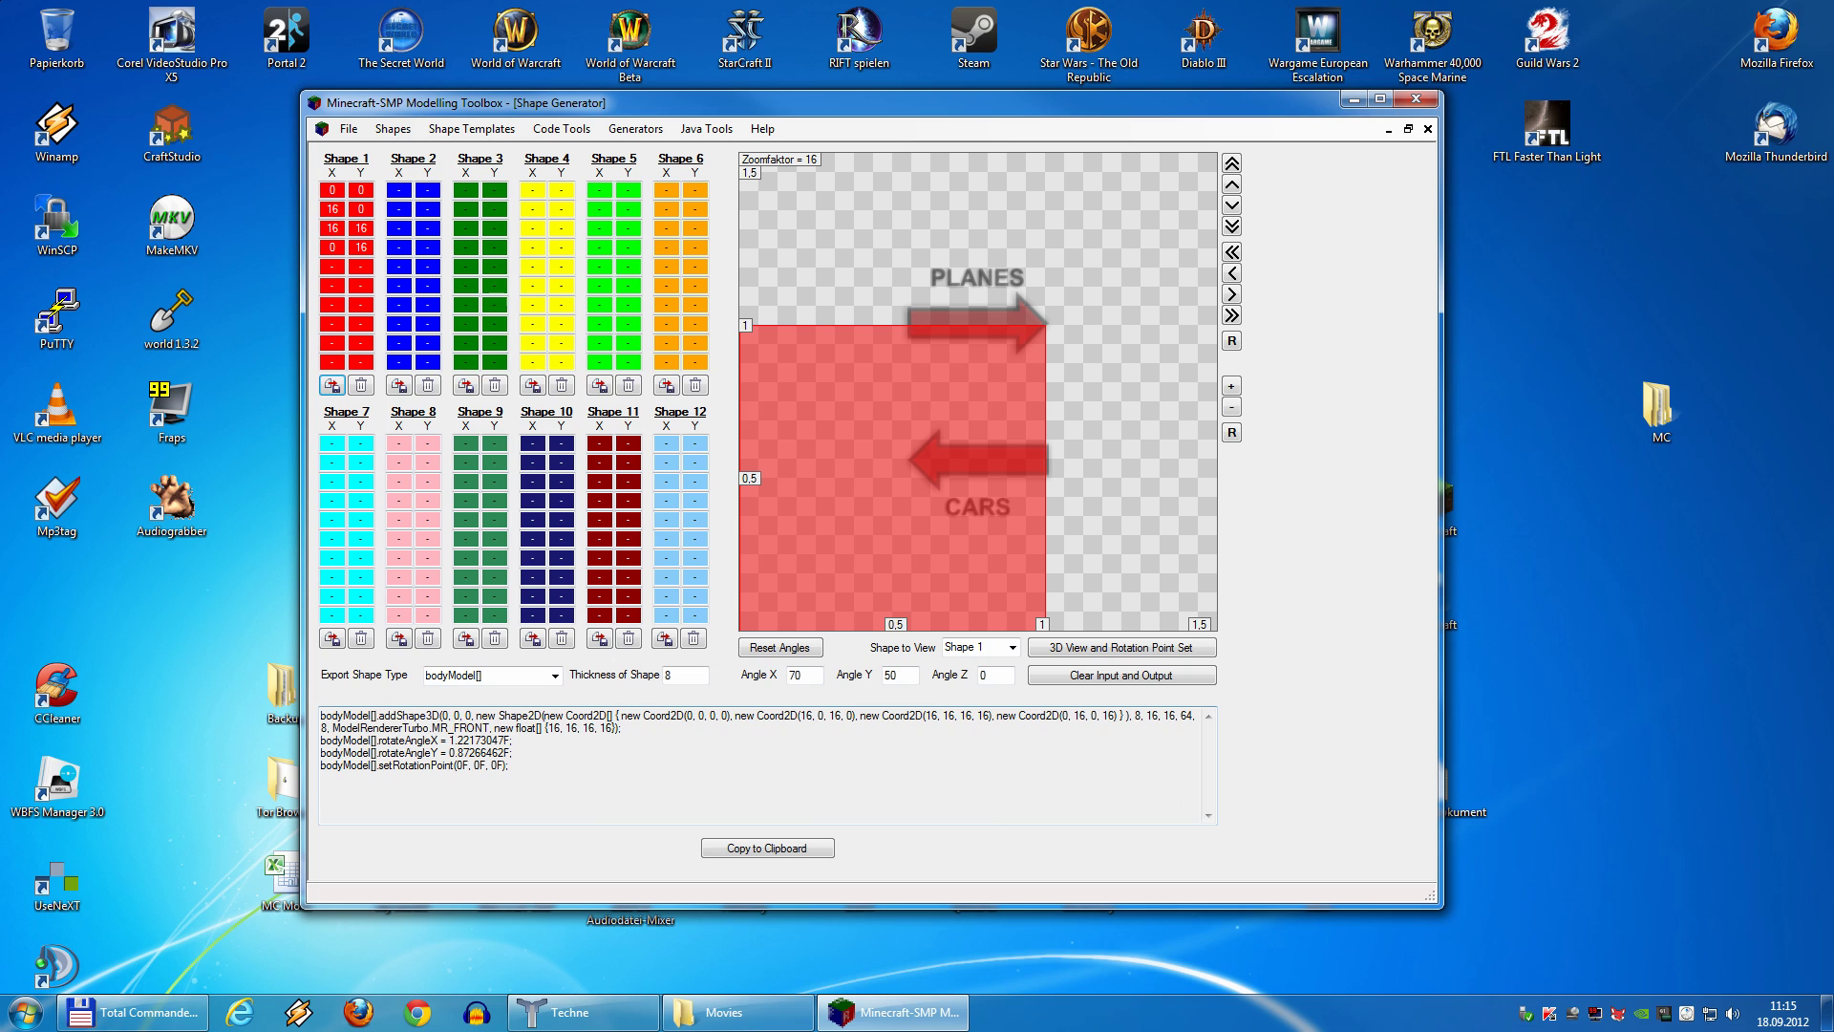
{"action": "triple_click", "coordinate": [450, 715]}
{"action": "right_click", "coordinate": [450, 713]}
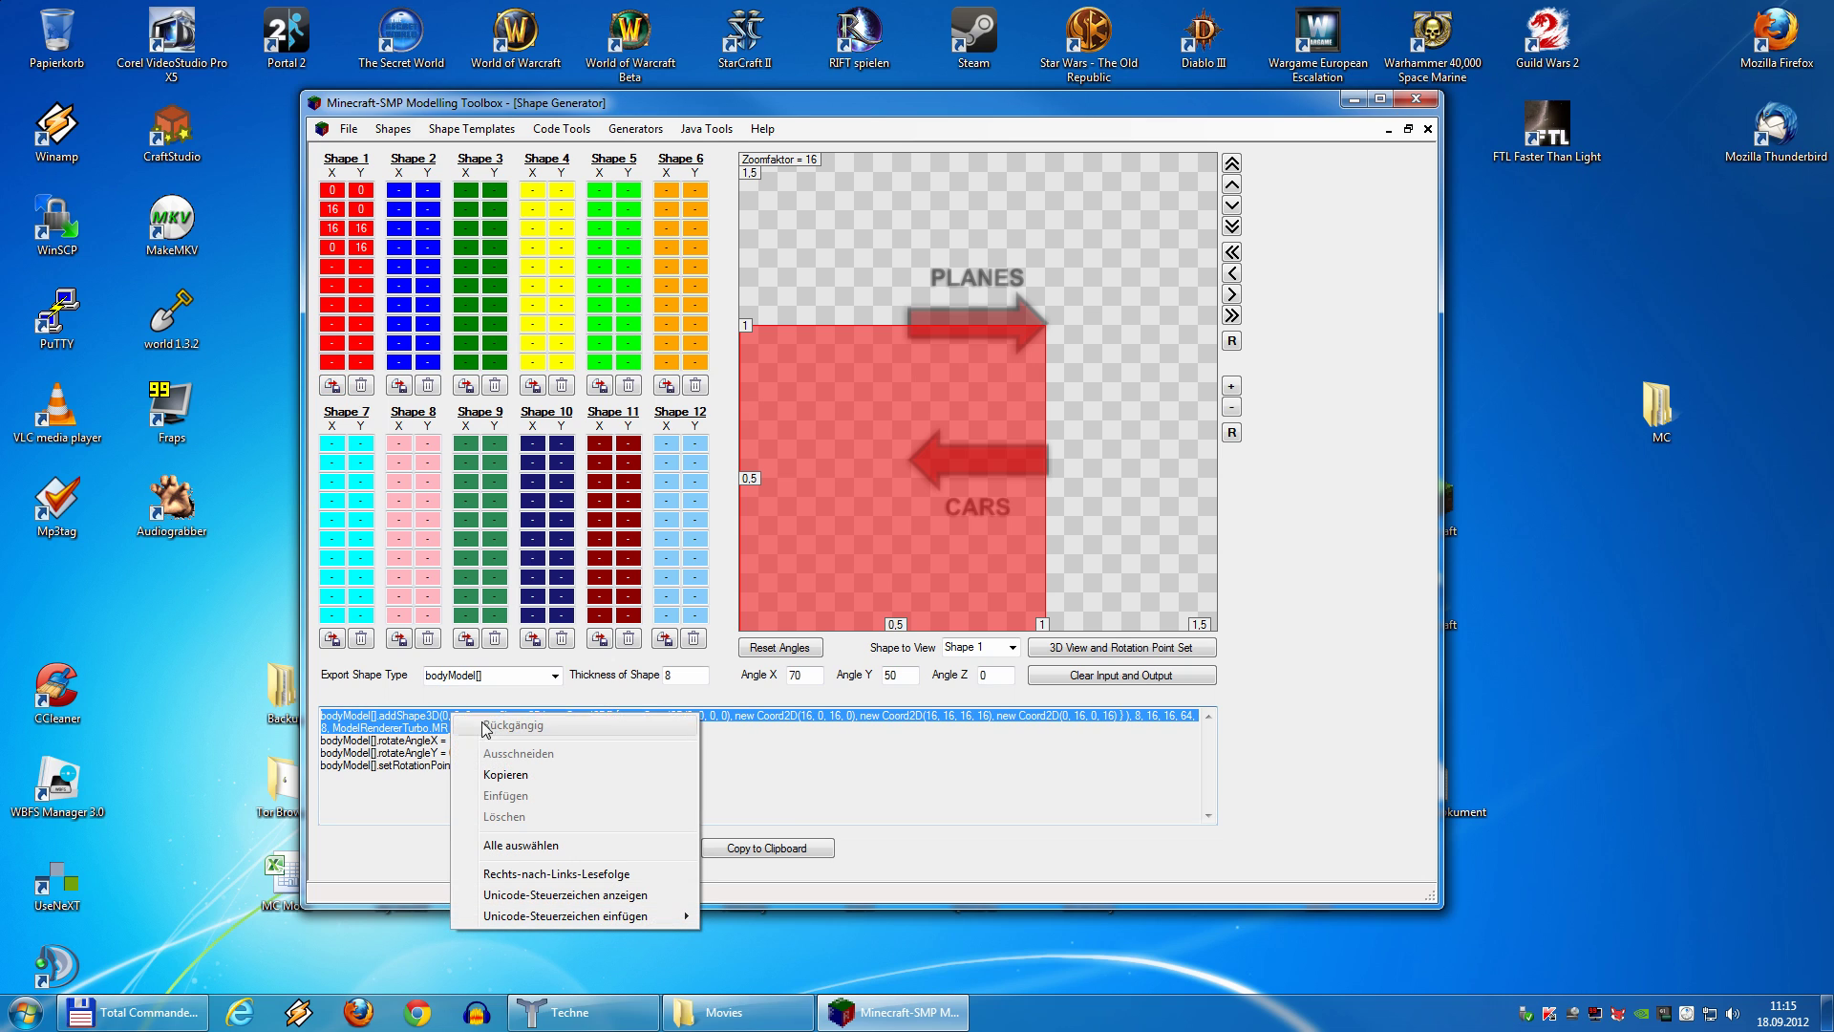
{"action": "left_click", "coordinate": [513, 779]}
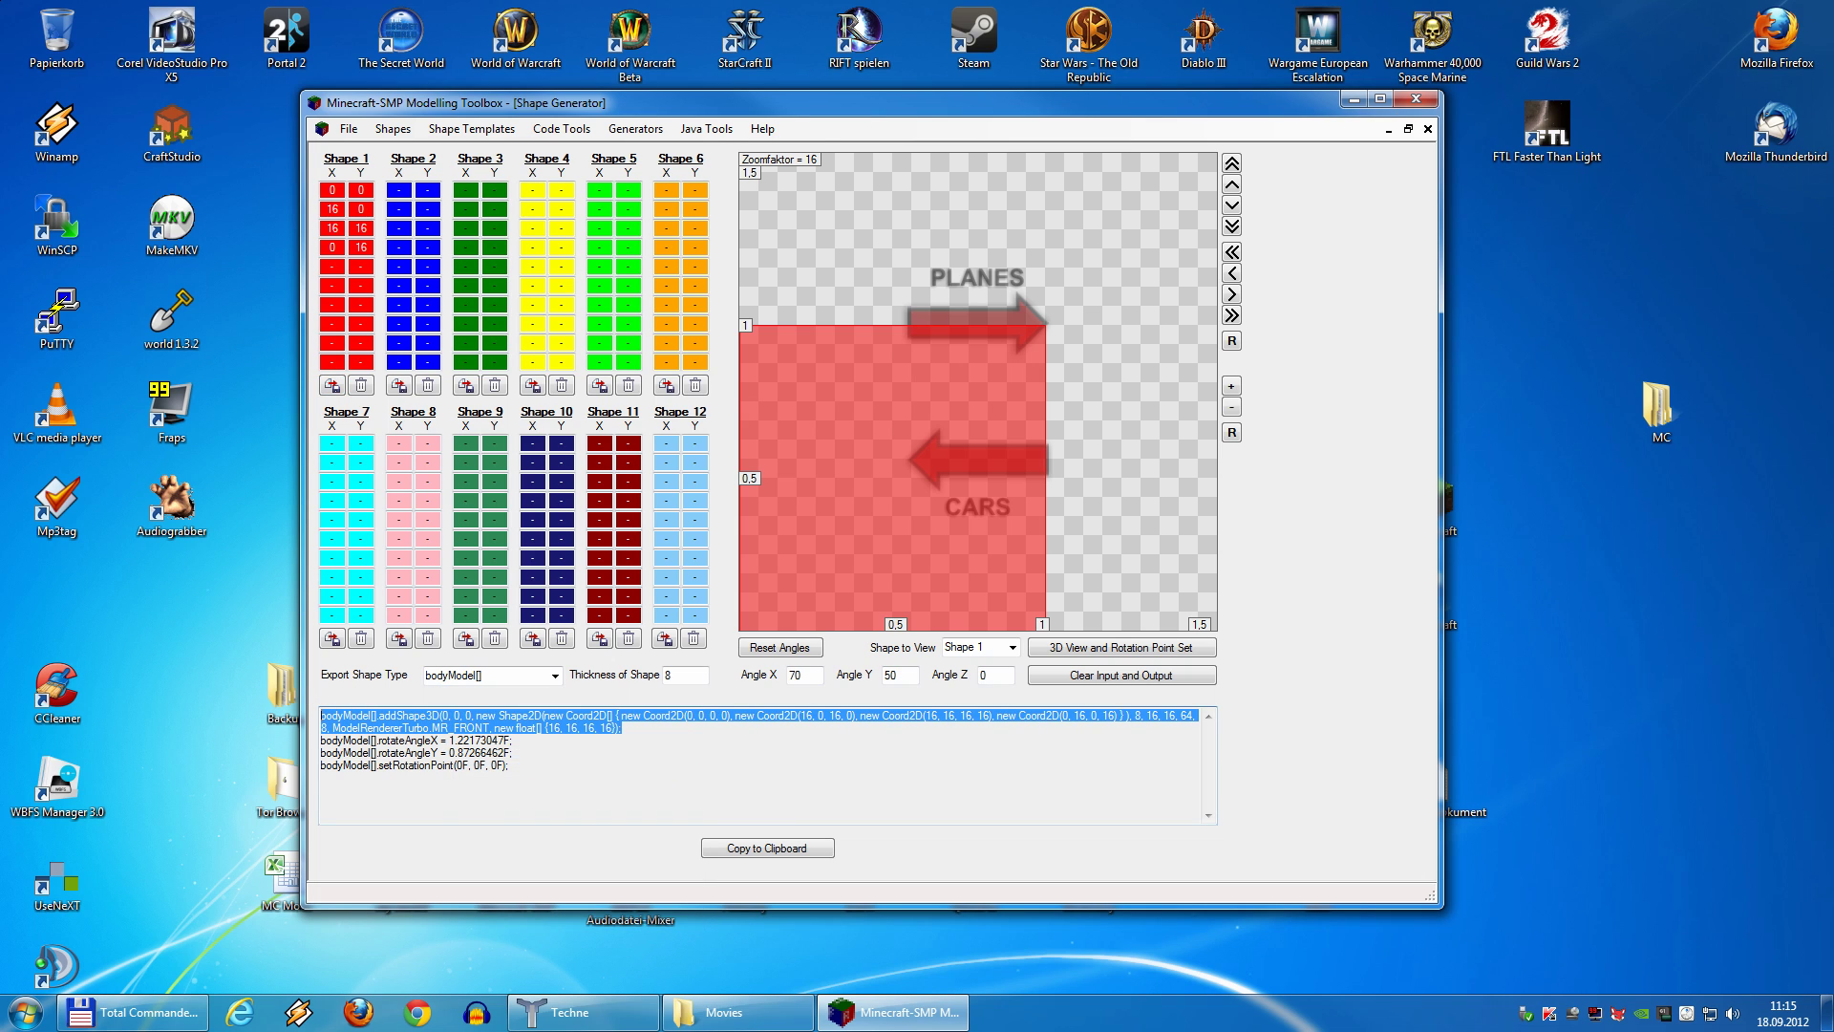
Close the Shape Generator and open the Shape Texture Builder maximized
{"action": "left_click", "coordinate": [1427, 129]}
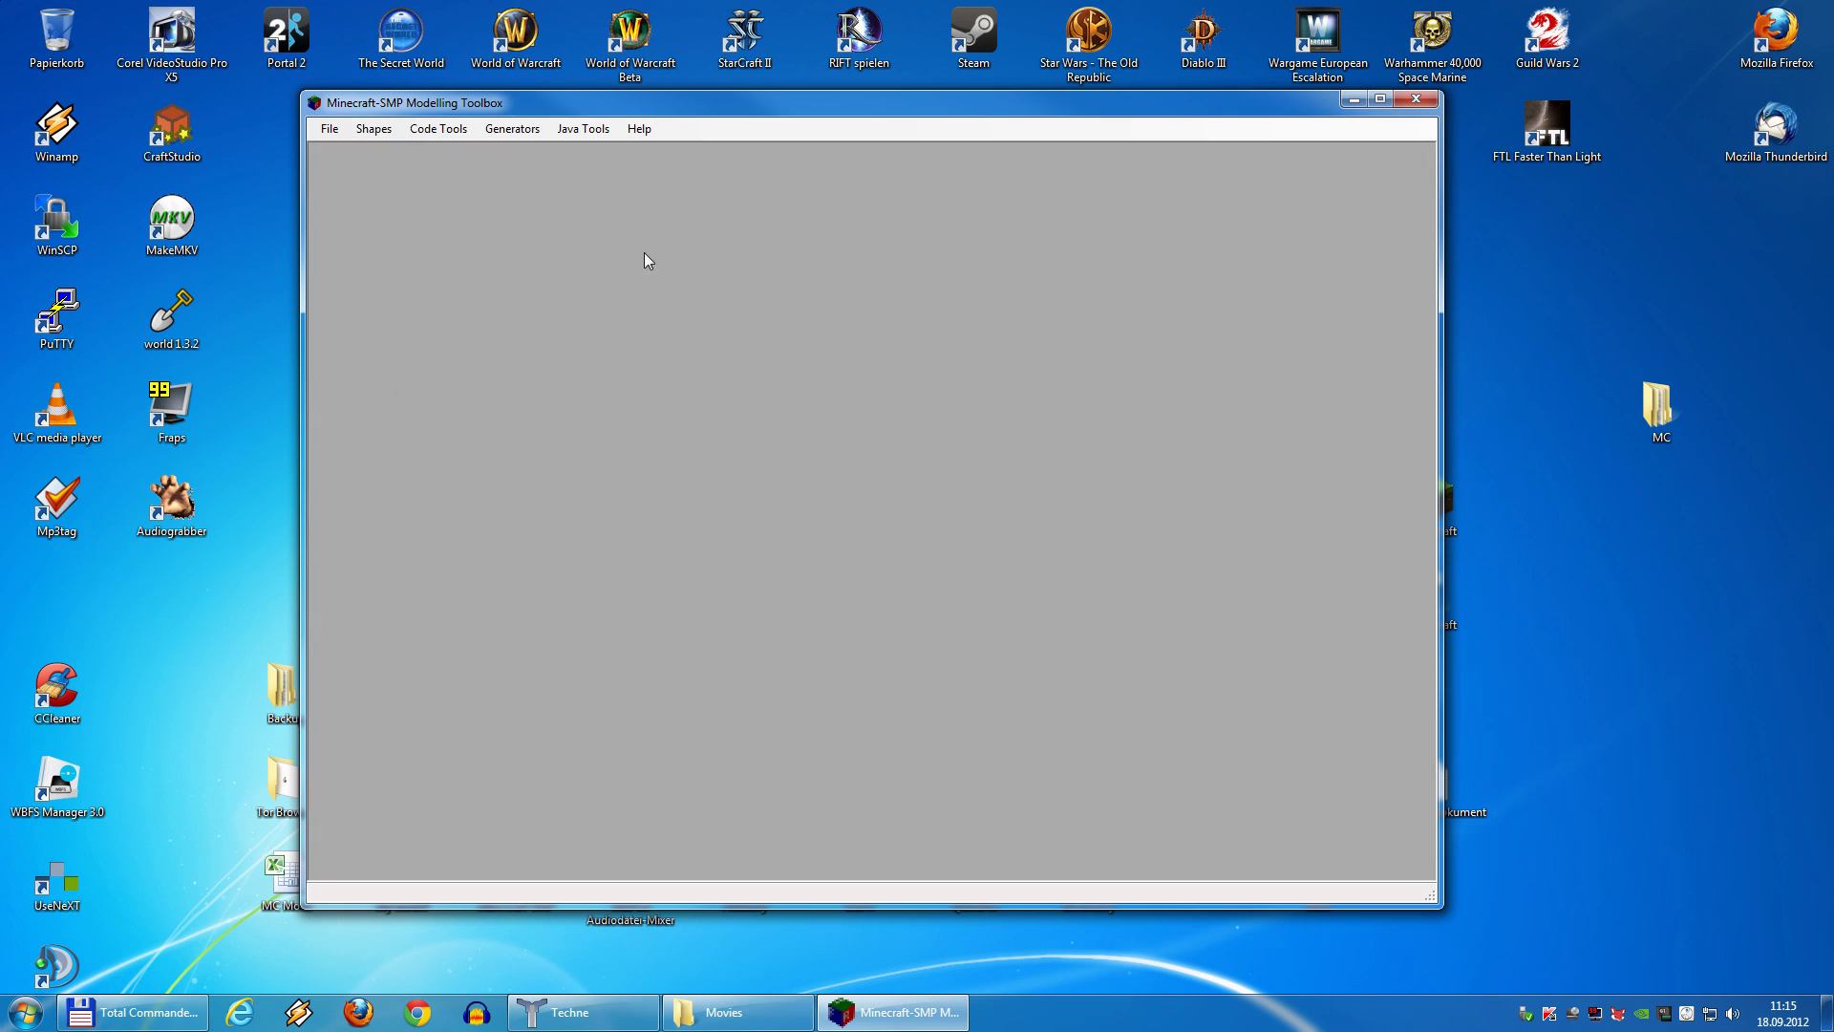
{"action": "left_click", "coordinate": [381, 134]}
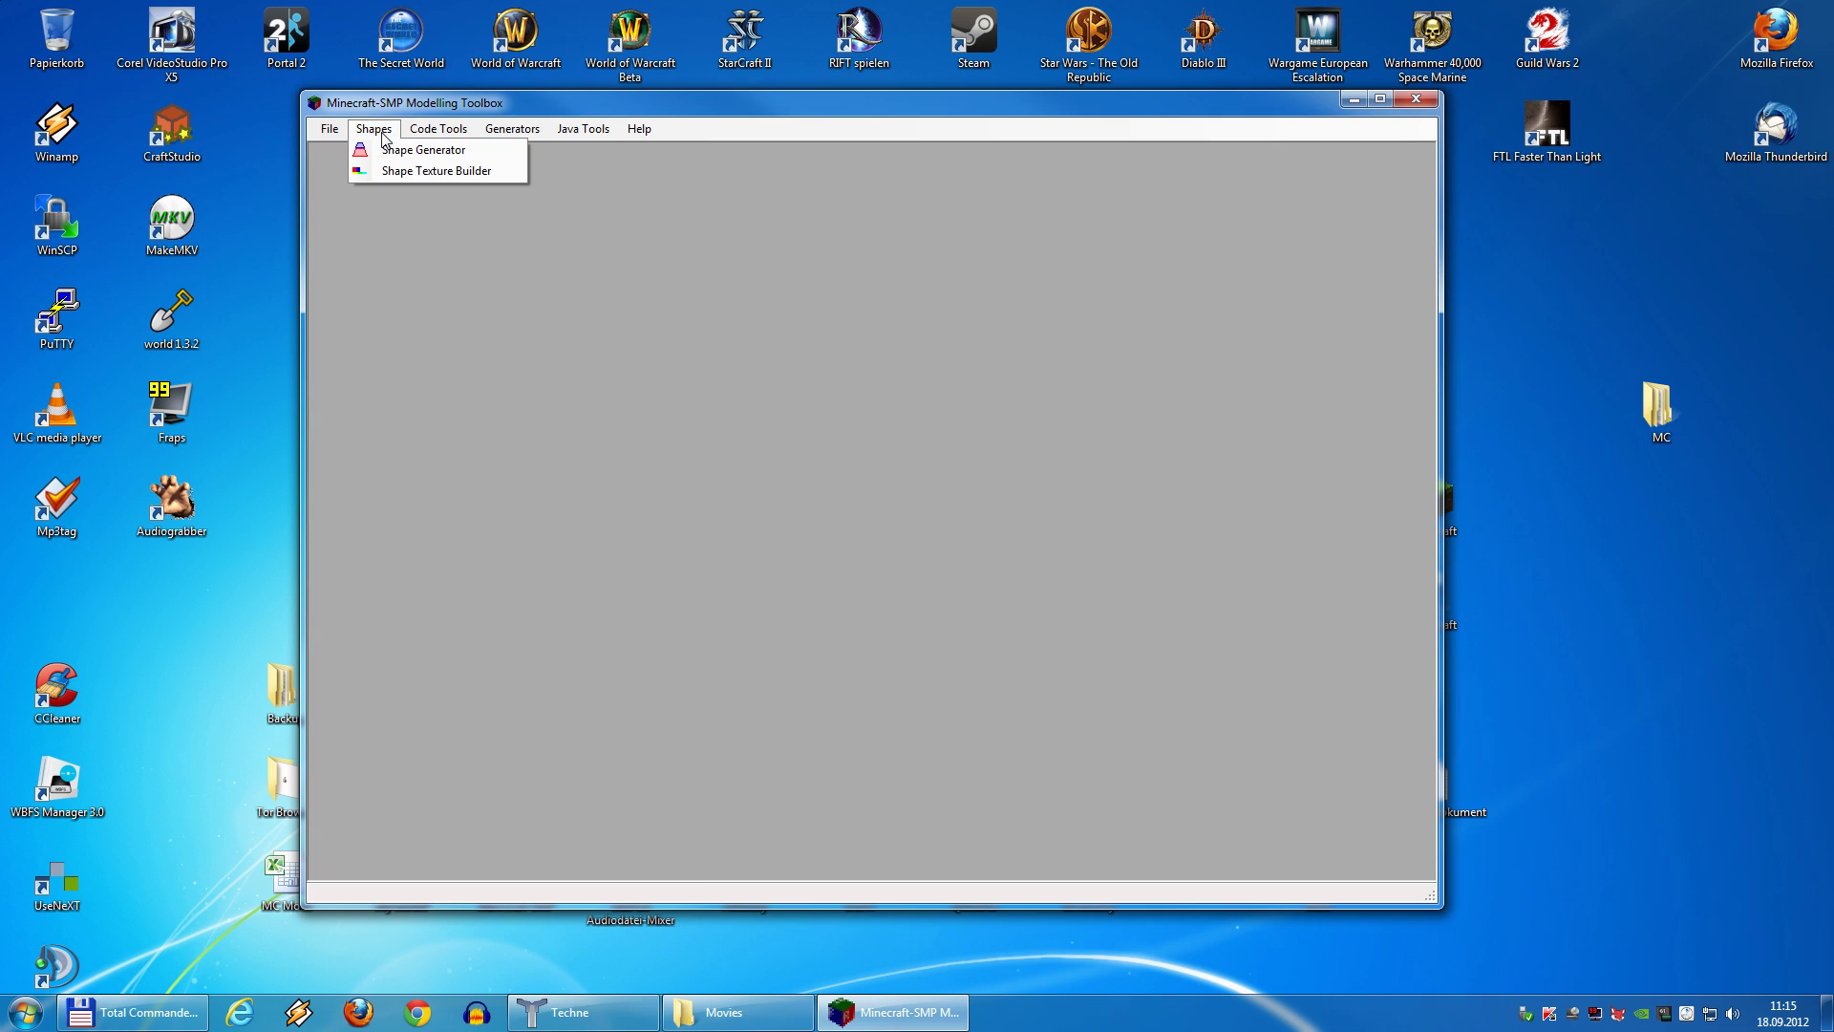
{"action": "left_click", "coordinate": [430, 172]}
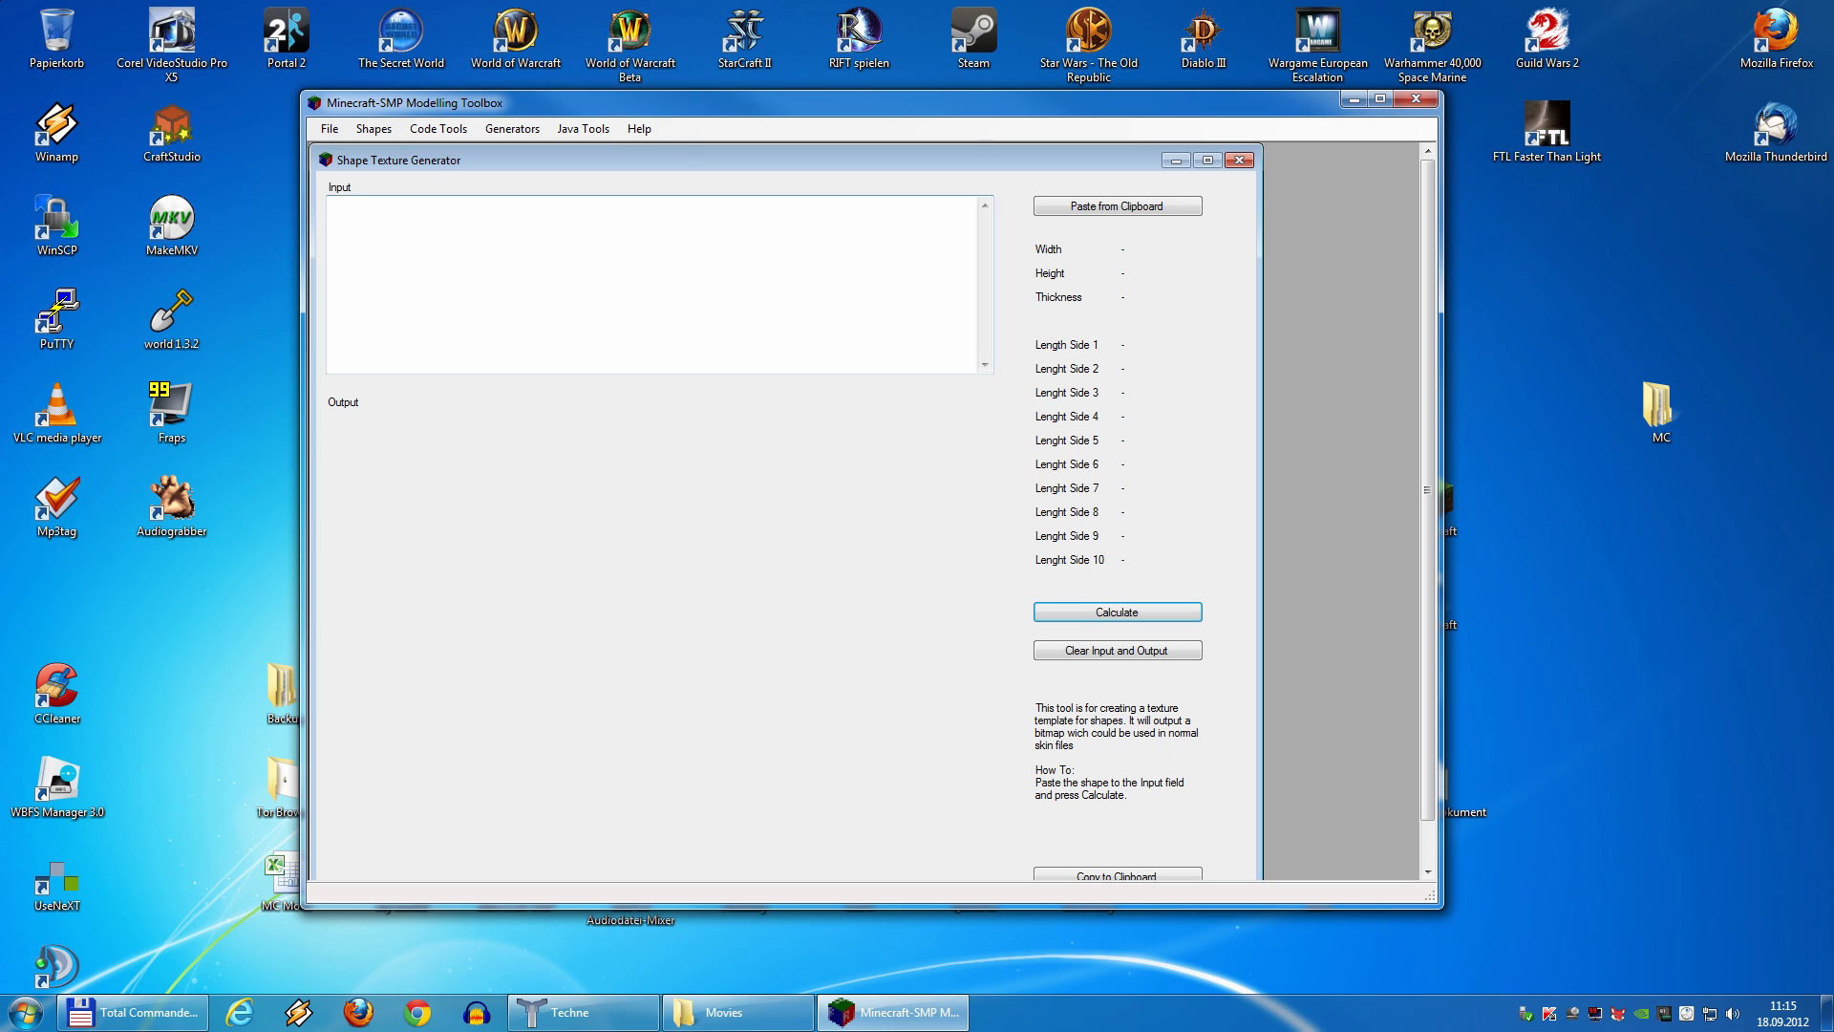
{"action": "left_click", "coordinate": [1208, 158]}
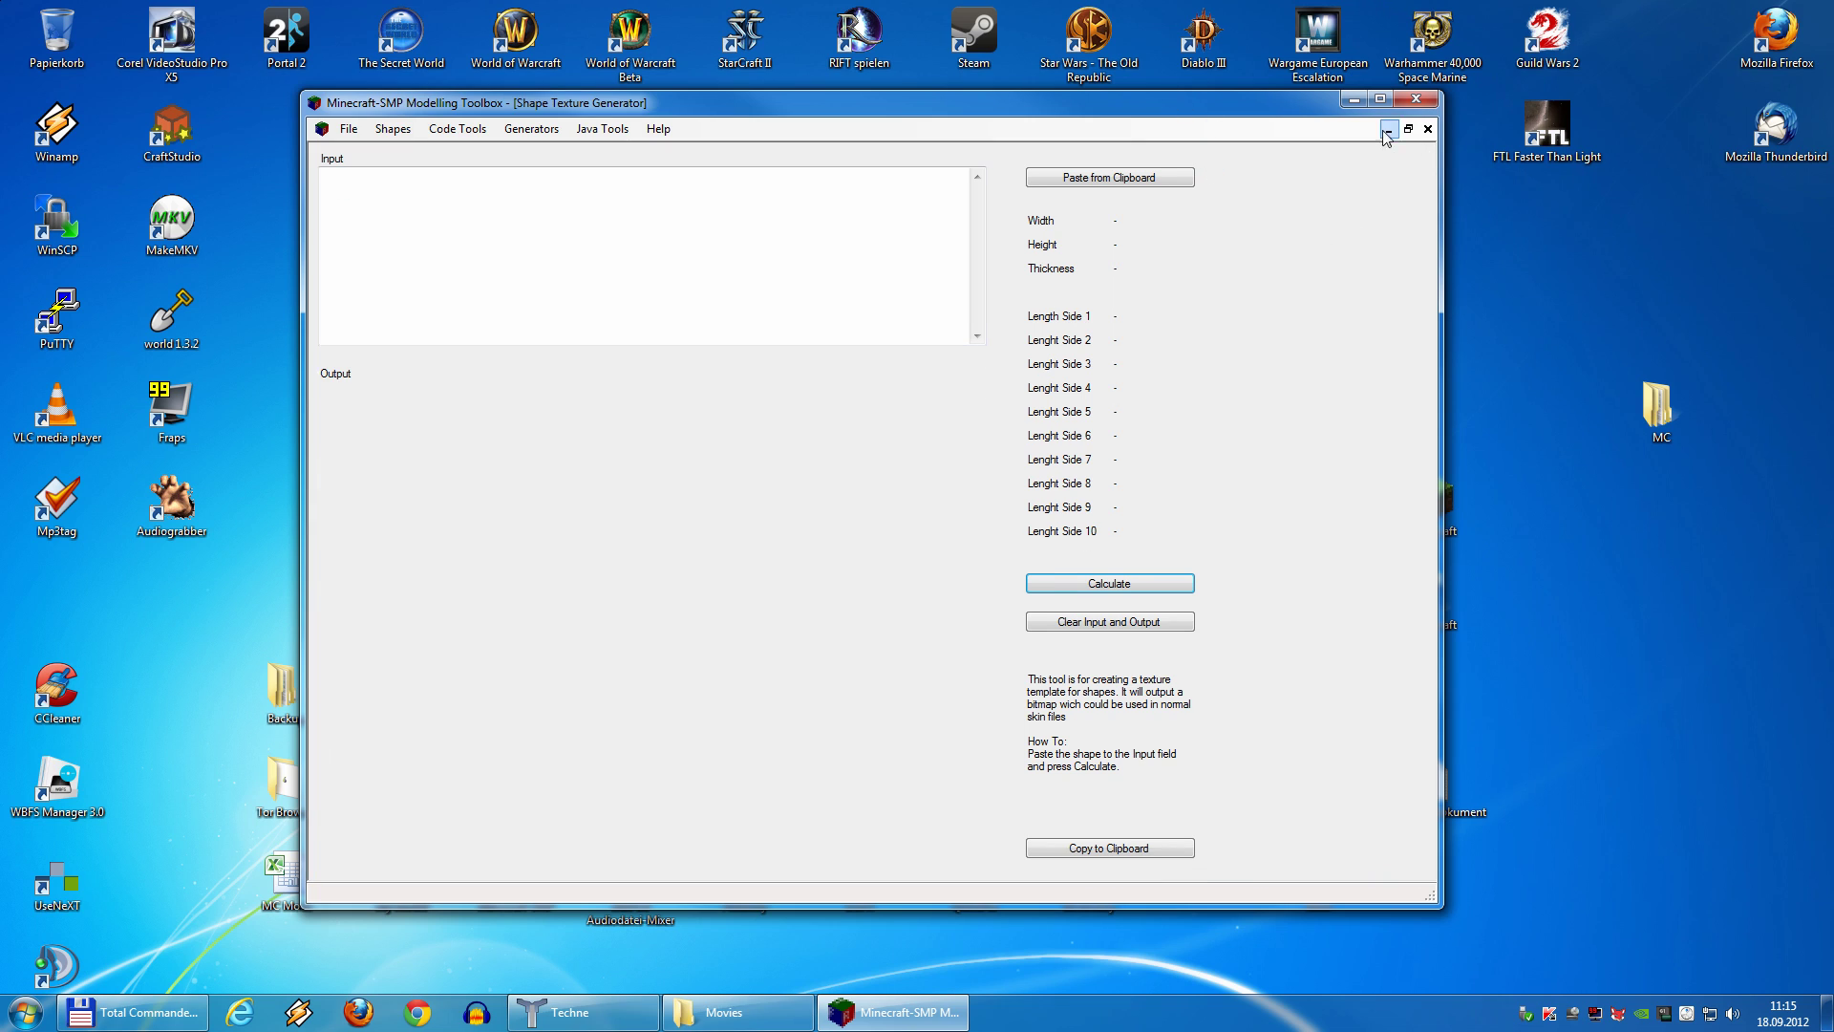
Paste the shape code, copy its 16×16×8 texture template, and launch Corel PHOTO-PAINT X5
{"action": "left_click", "coordinate": [1128, 181]}
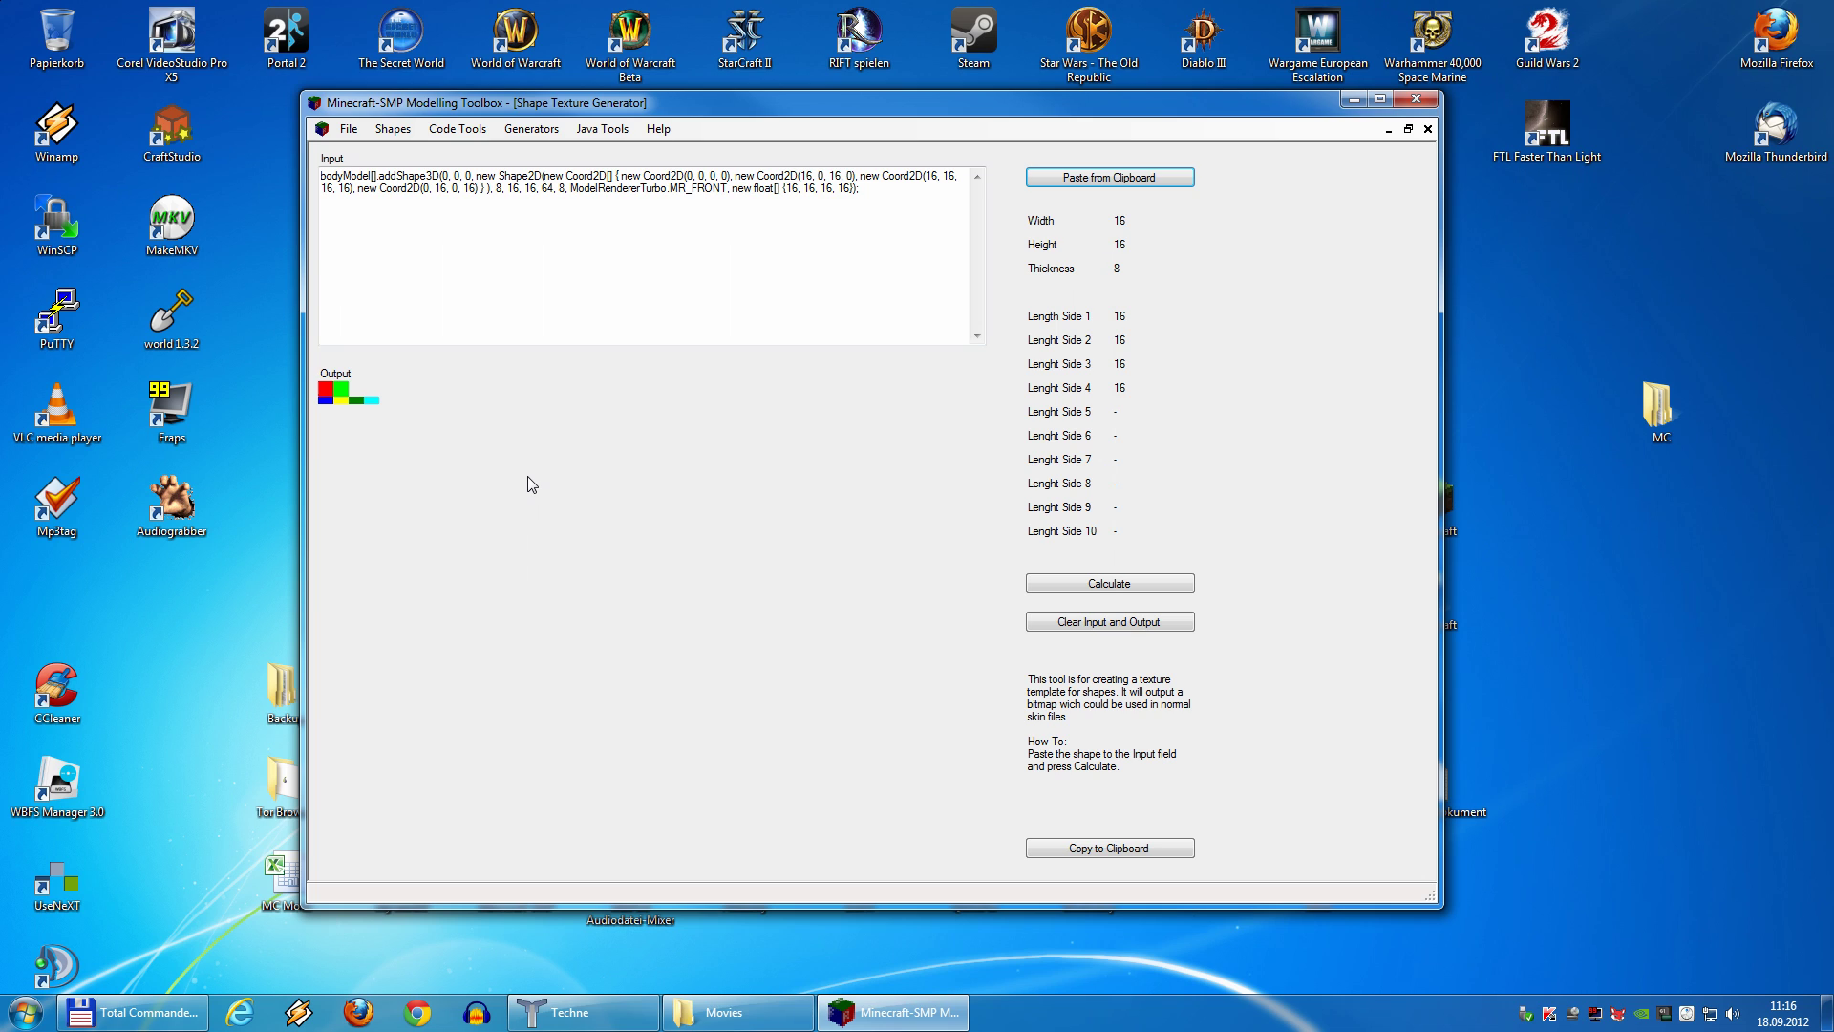
{"action": "left_click", "coordinate": [1087, 851]}
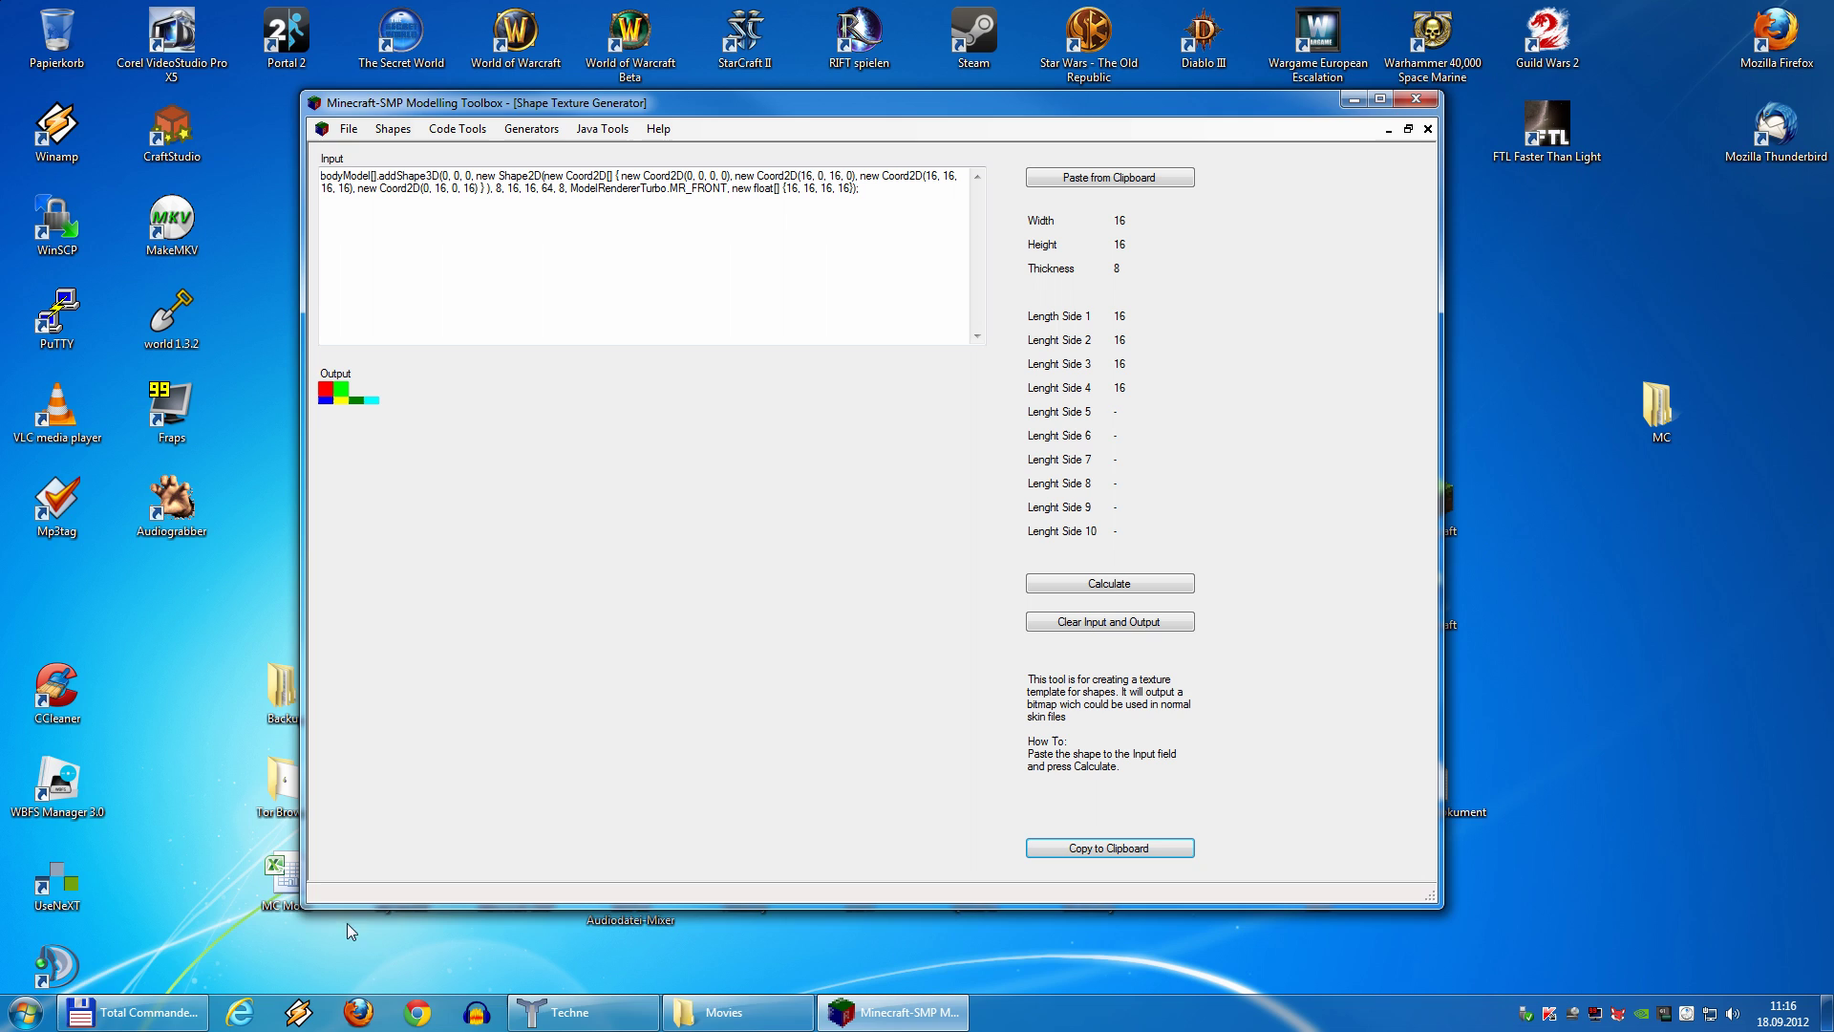
{"action": "left_click", "coordinate": [25, 1013]}
{"action": "left_click", "coordinate": [83, 616]}
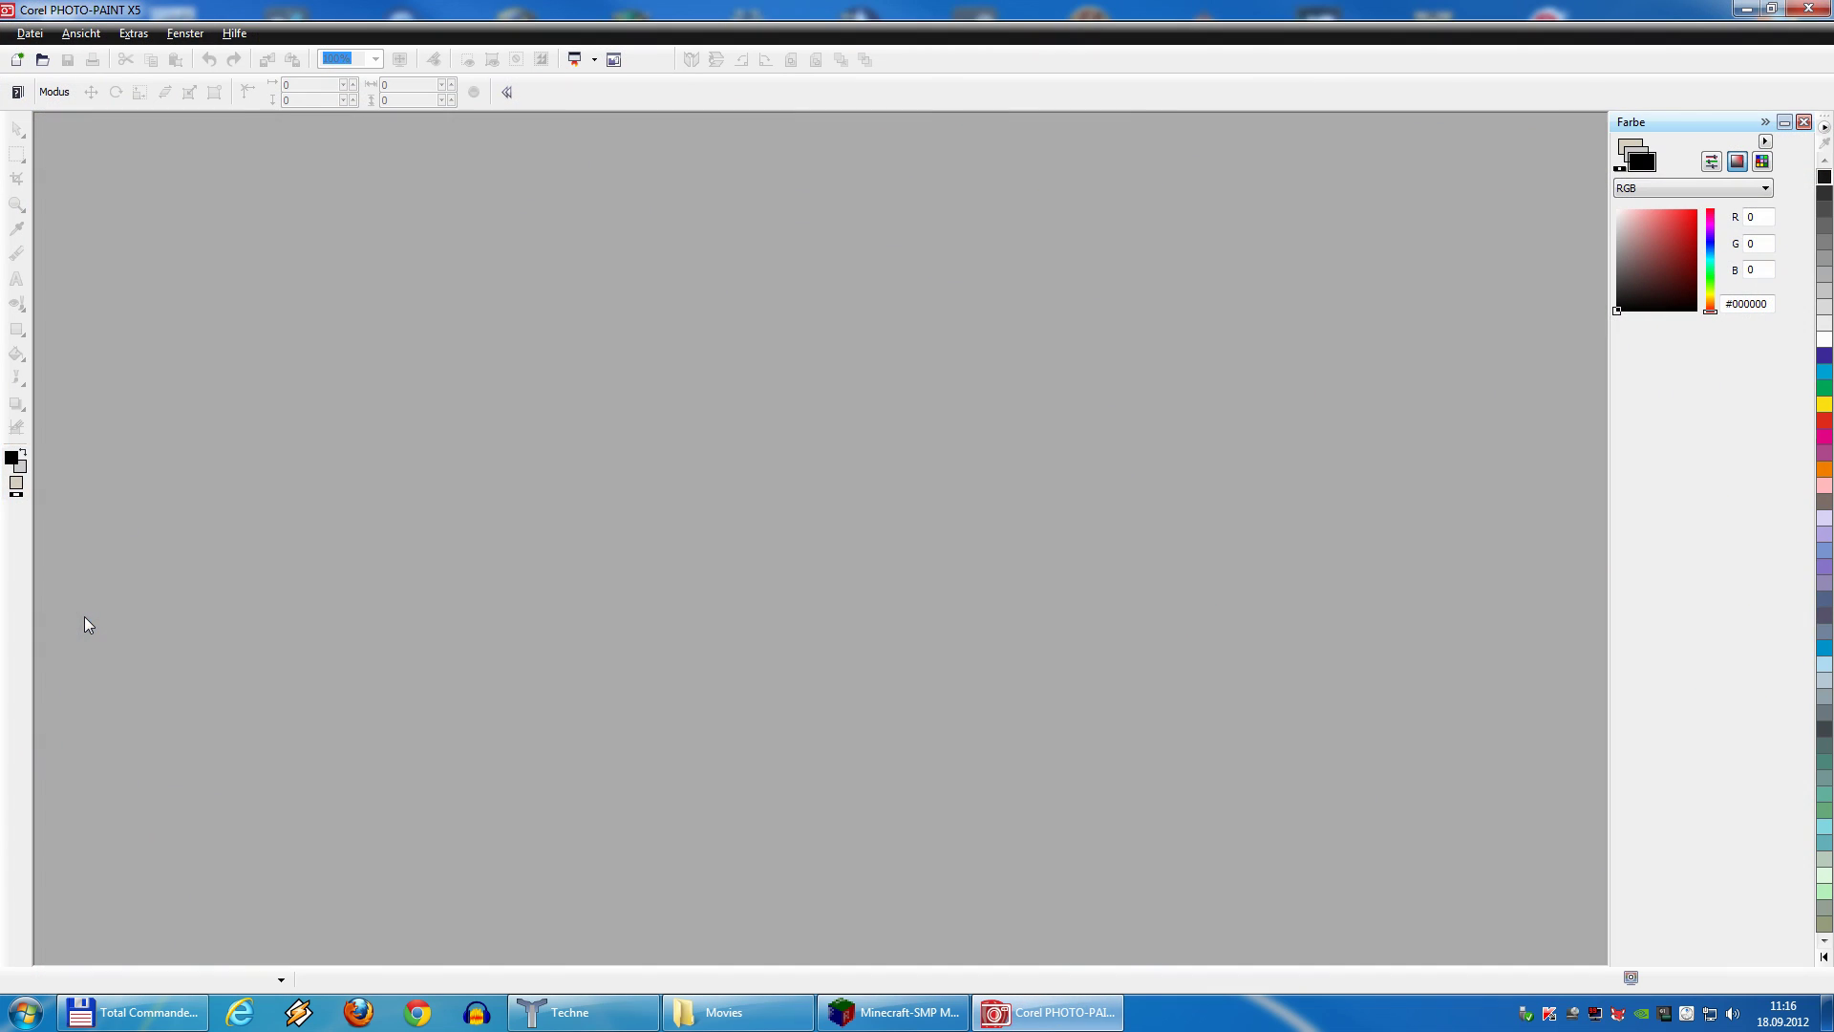
Open SkinME109 from E:\Manus Vehicle Pack 1.0\Models\Unfinished Models\ME 109
{"action": "left_click", "coordinate": [29, 34]}
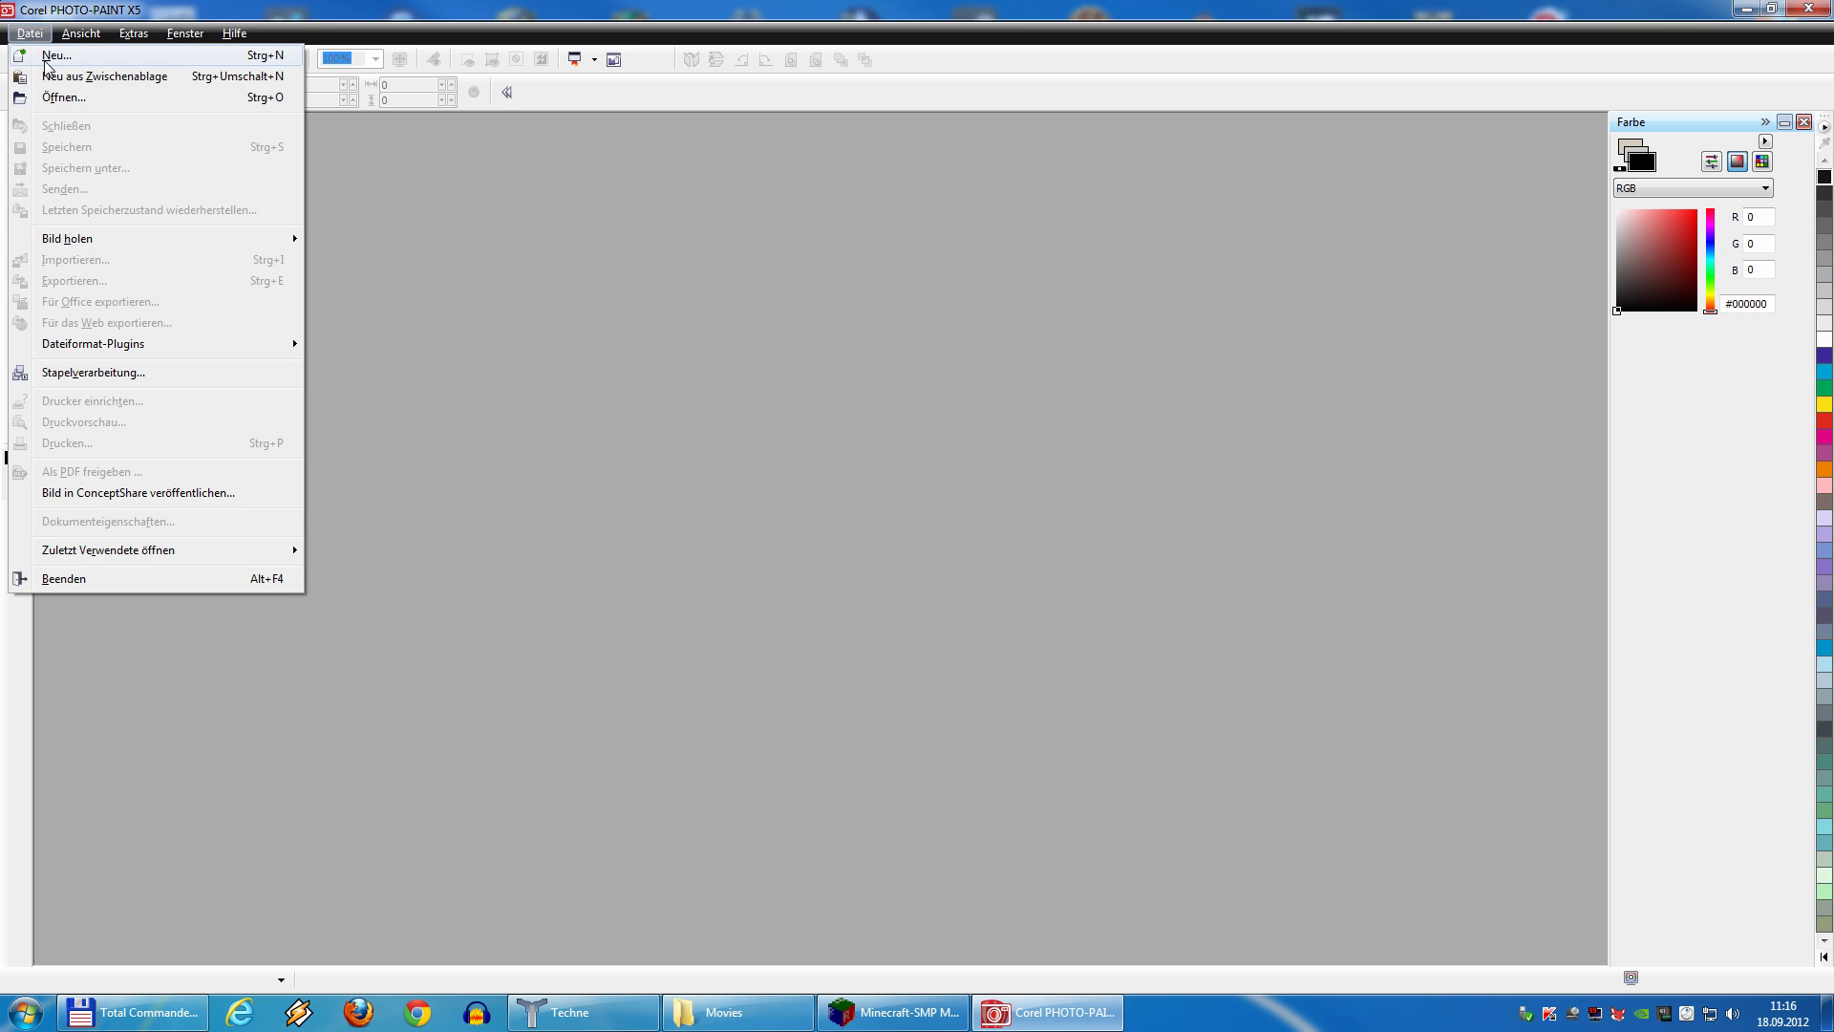
{"action": "left_click", "coordinate": [67, 96]}
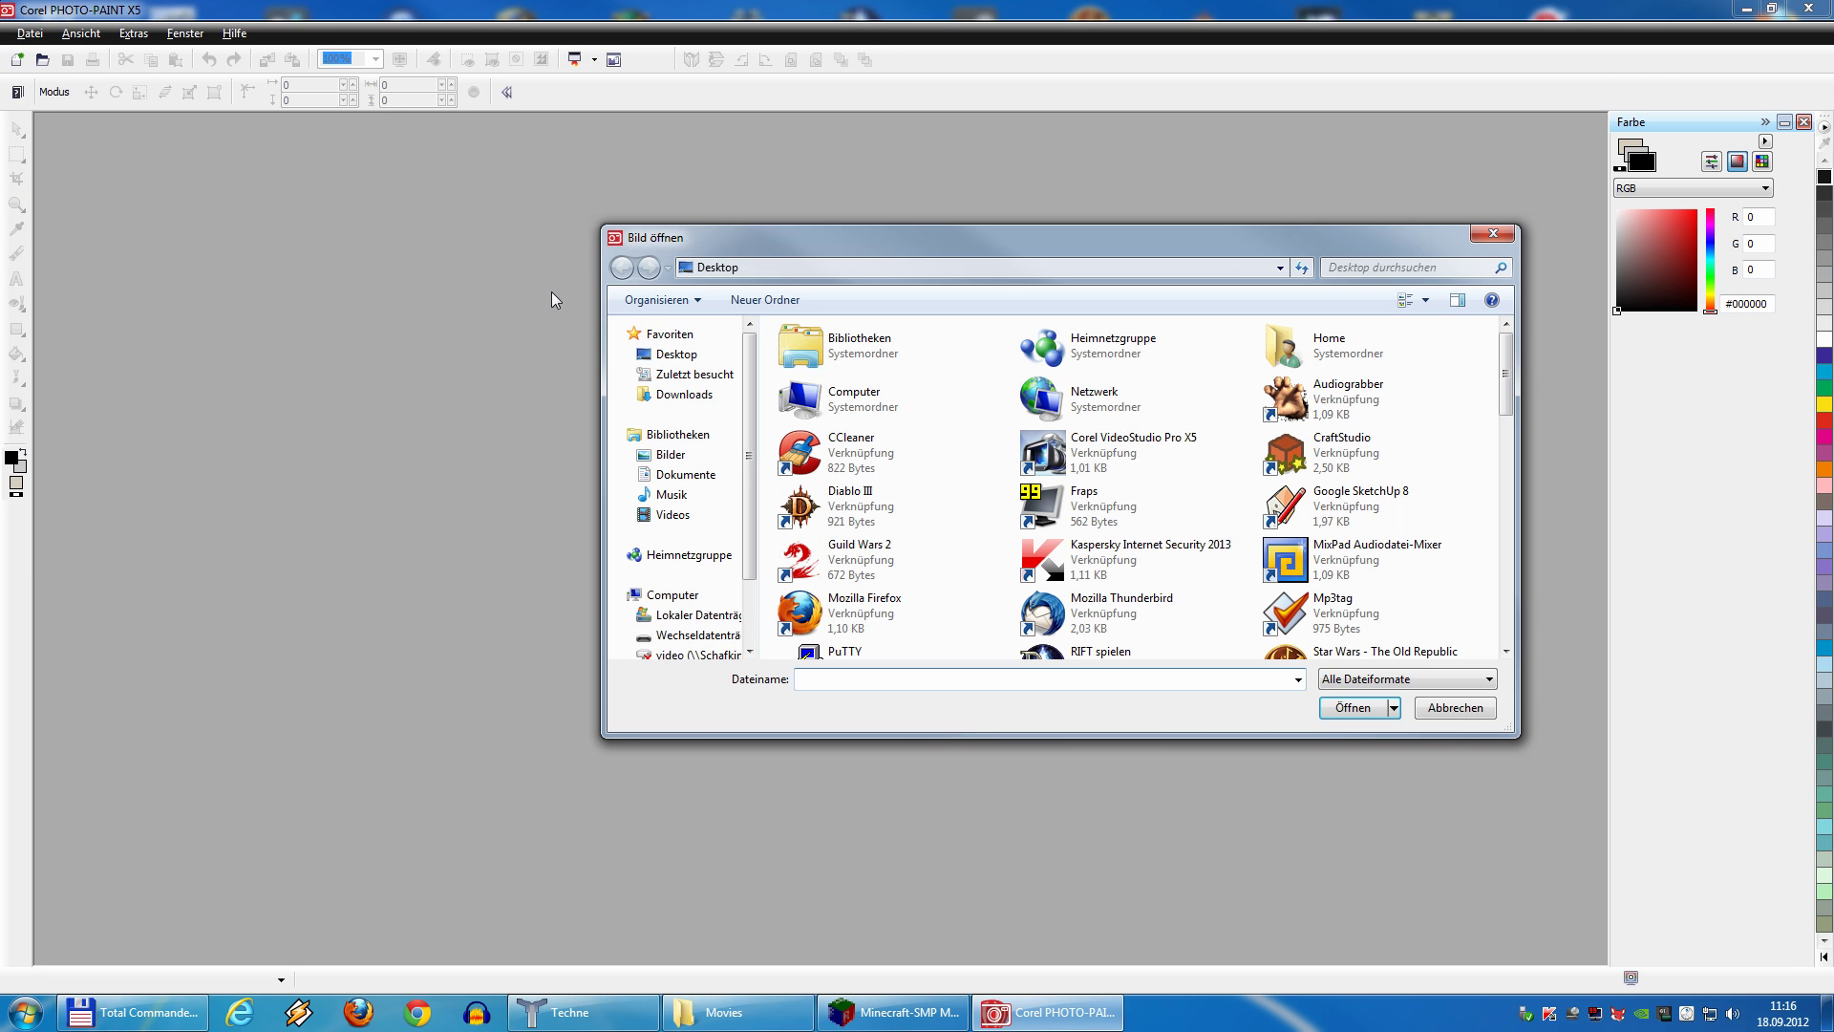
{"action": "left_click", "coordinate": [693, 635]}
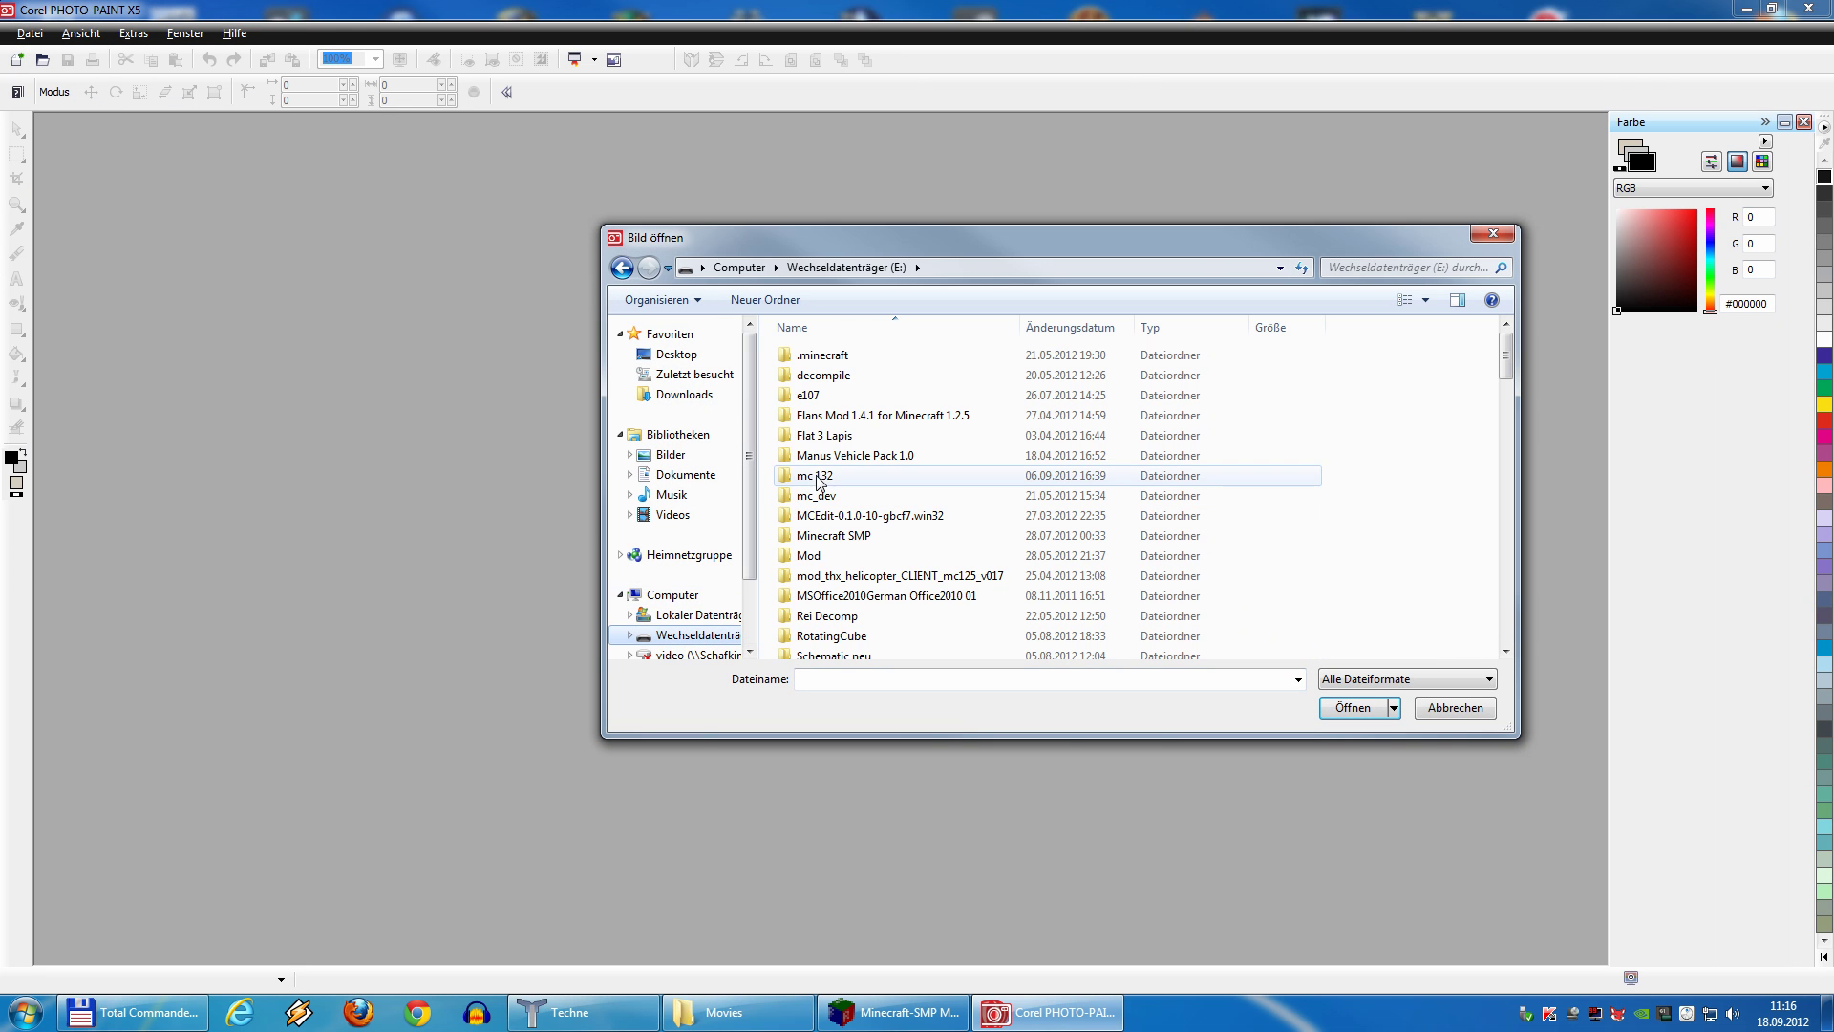
{"action": "double_click", "coordinate": [874, 456]}
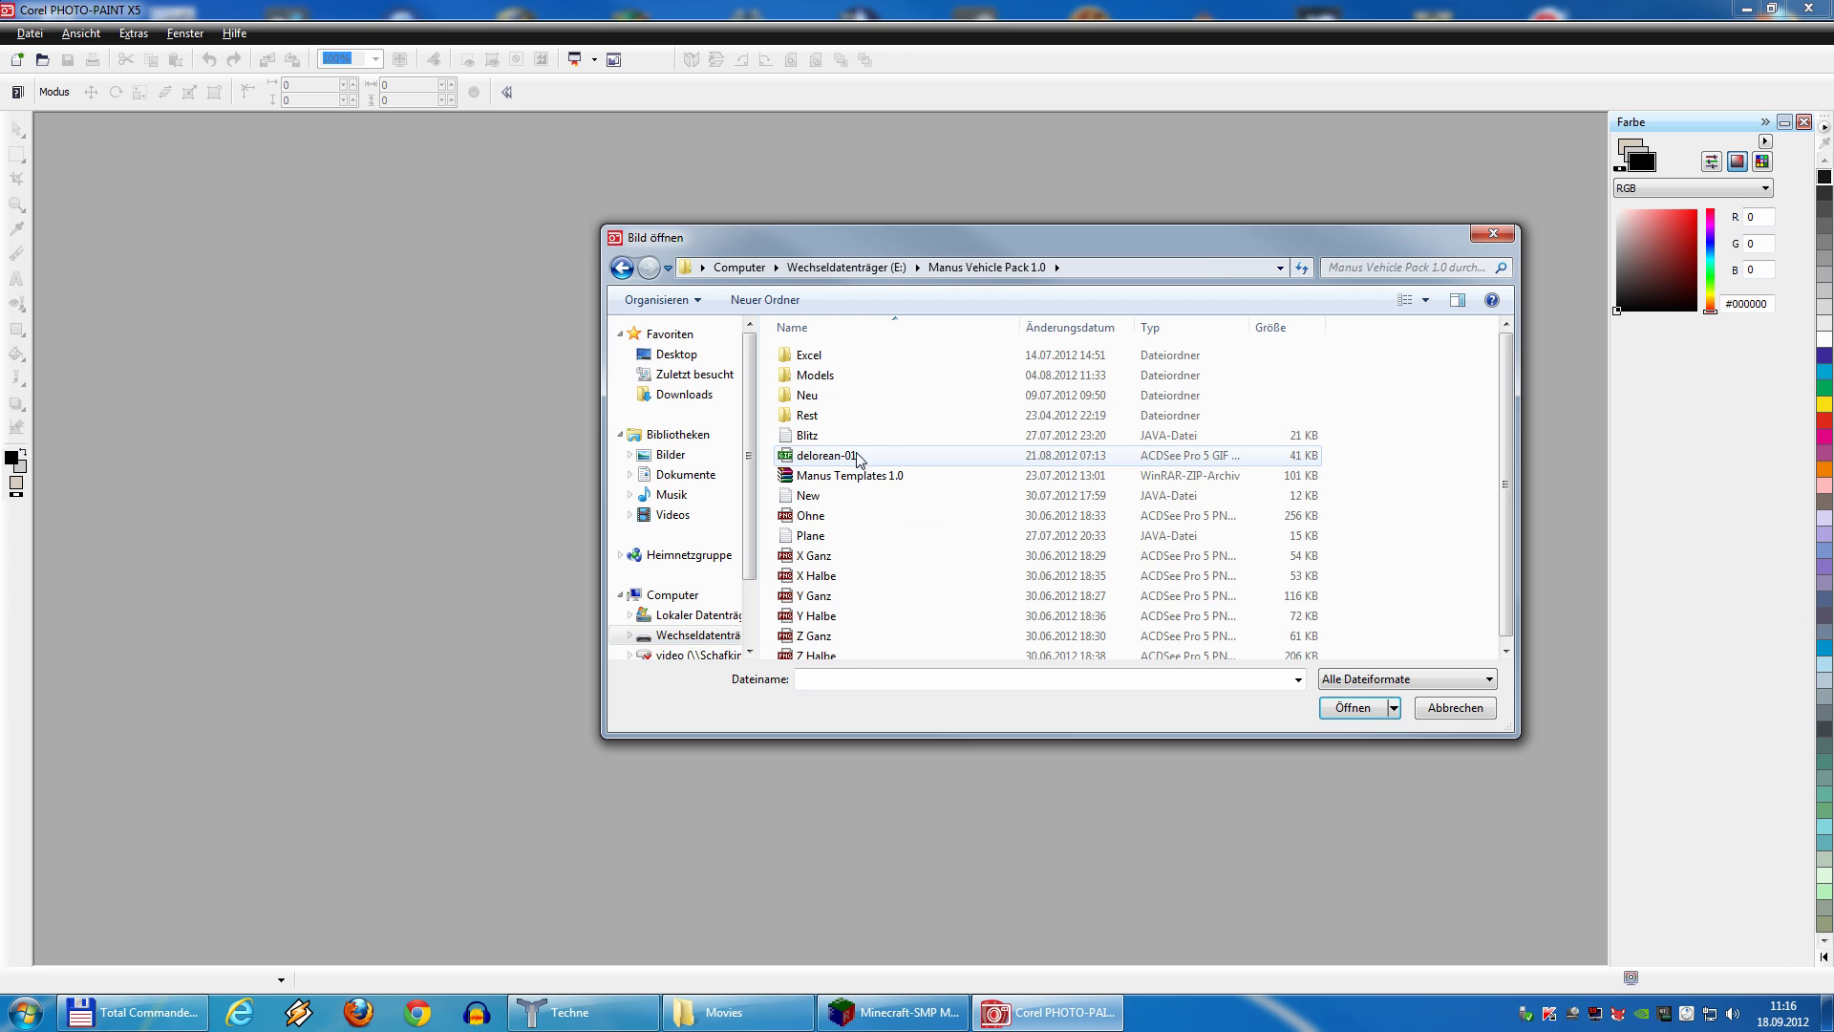
{"action": "double_click", "coordinate": [833, 378]}
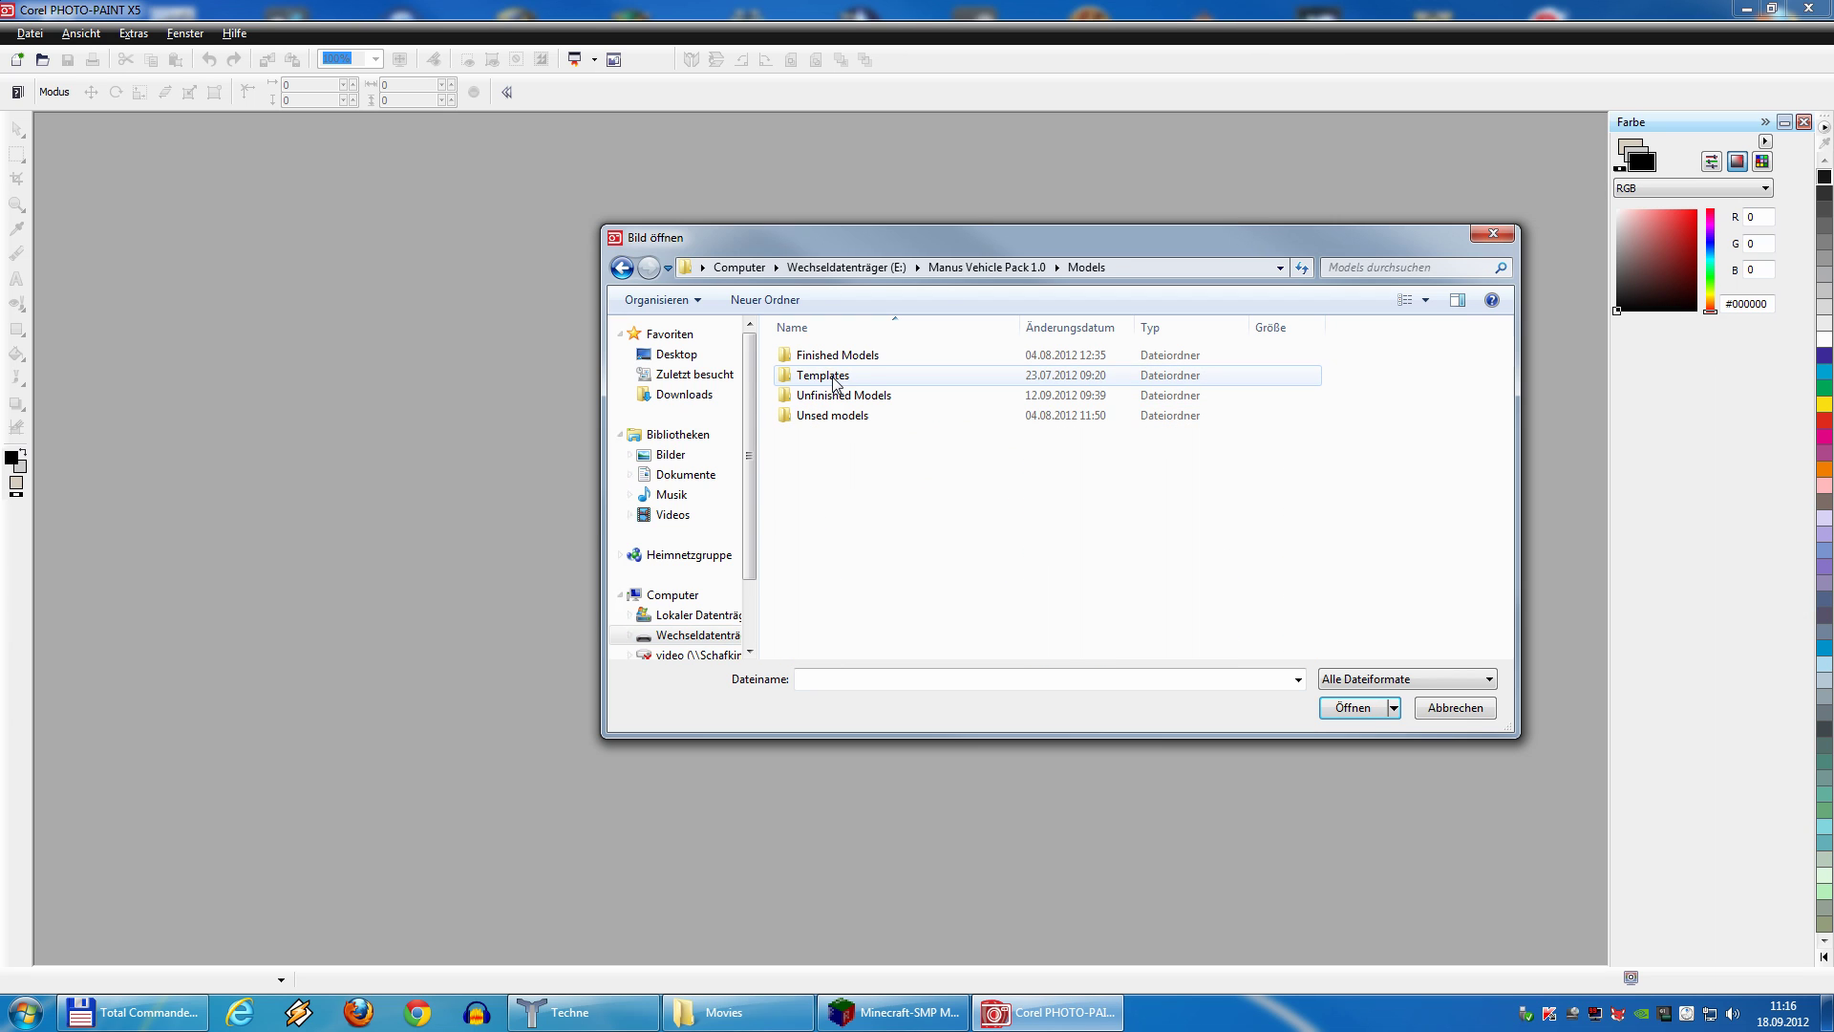
{"action": "double_click", "coordinate": [848, 397]}
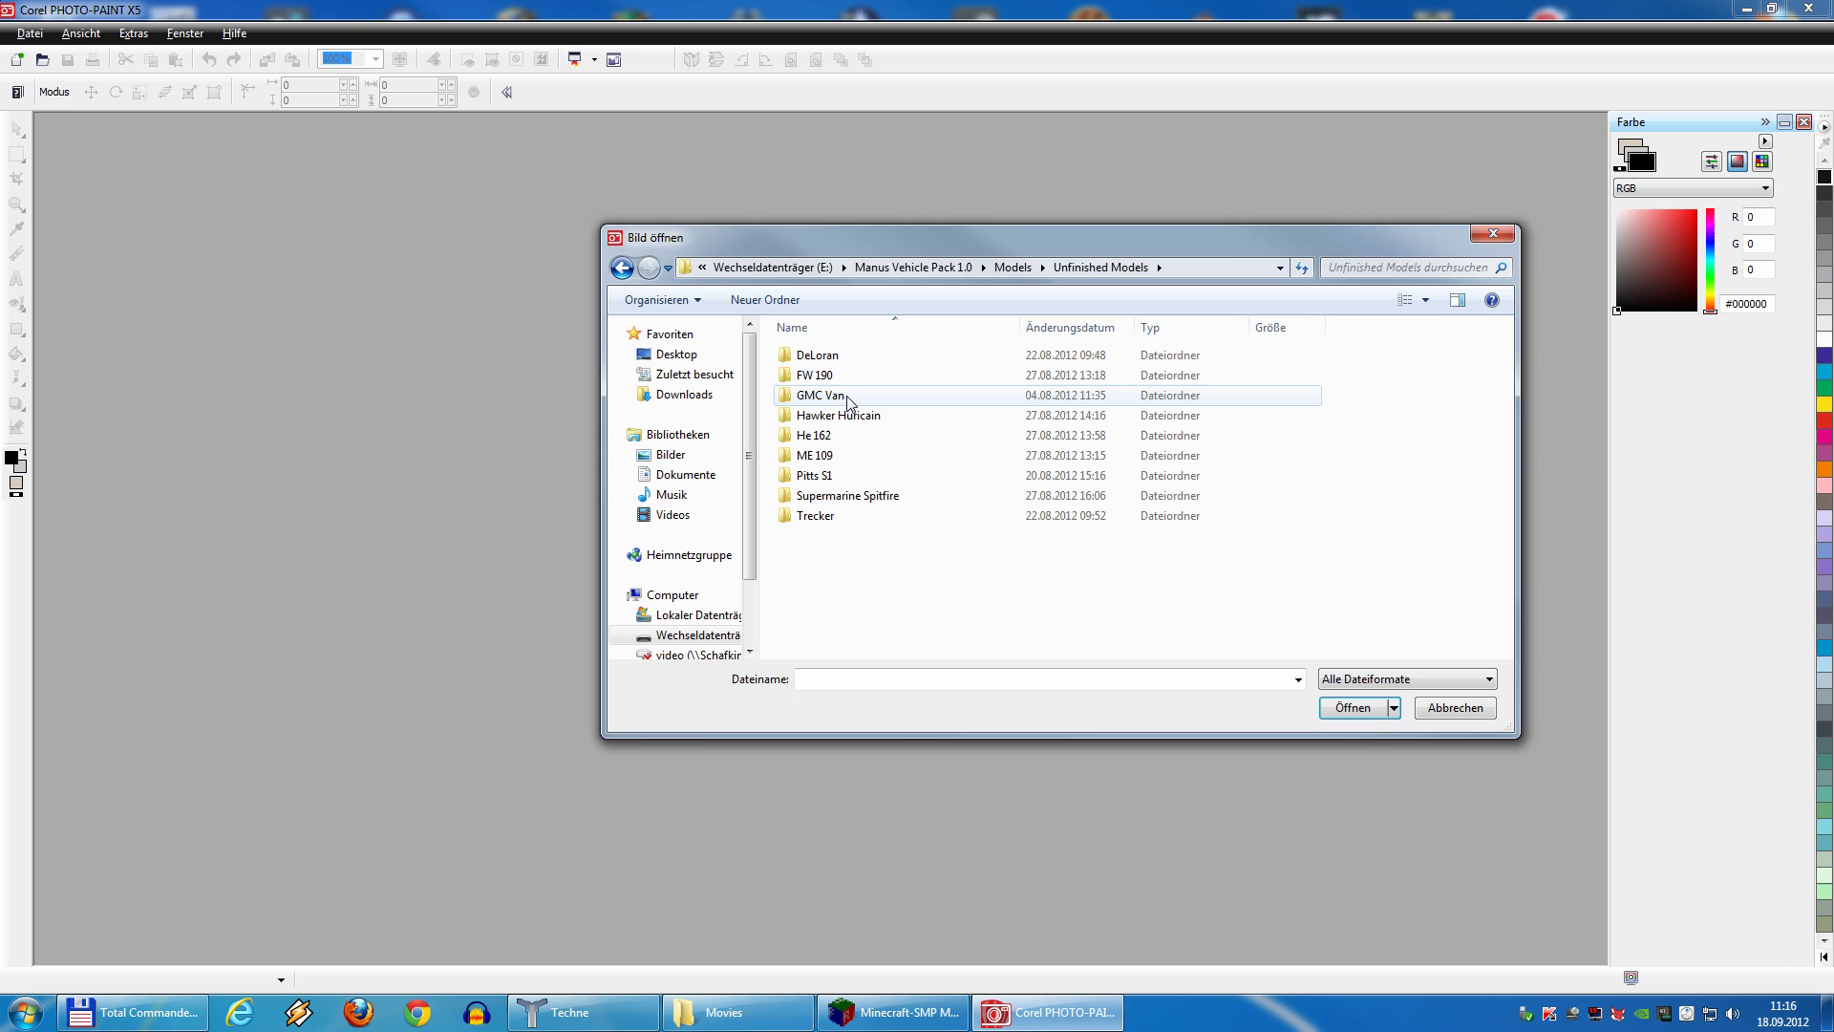
{"action": "double_click", "coordinate": [817, 455]}
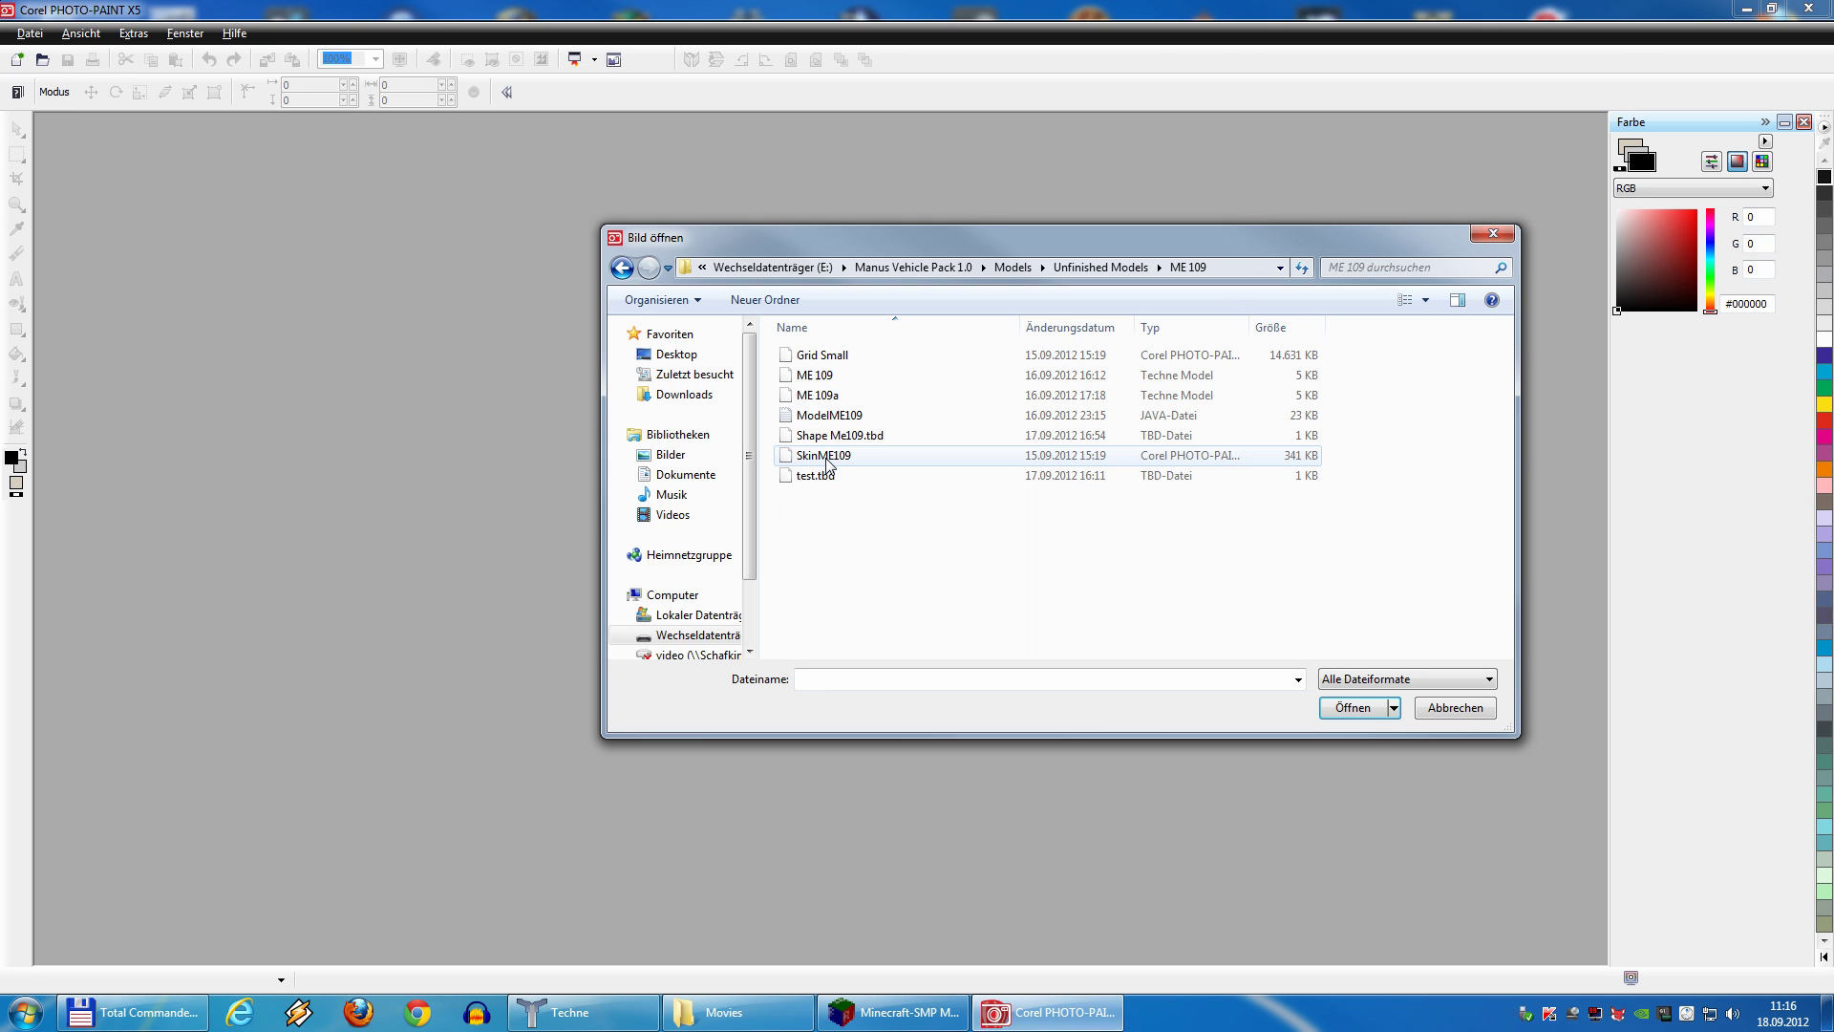
{"action": "double_click", "coordinate": [831, 455]}
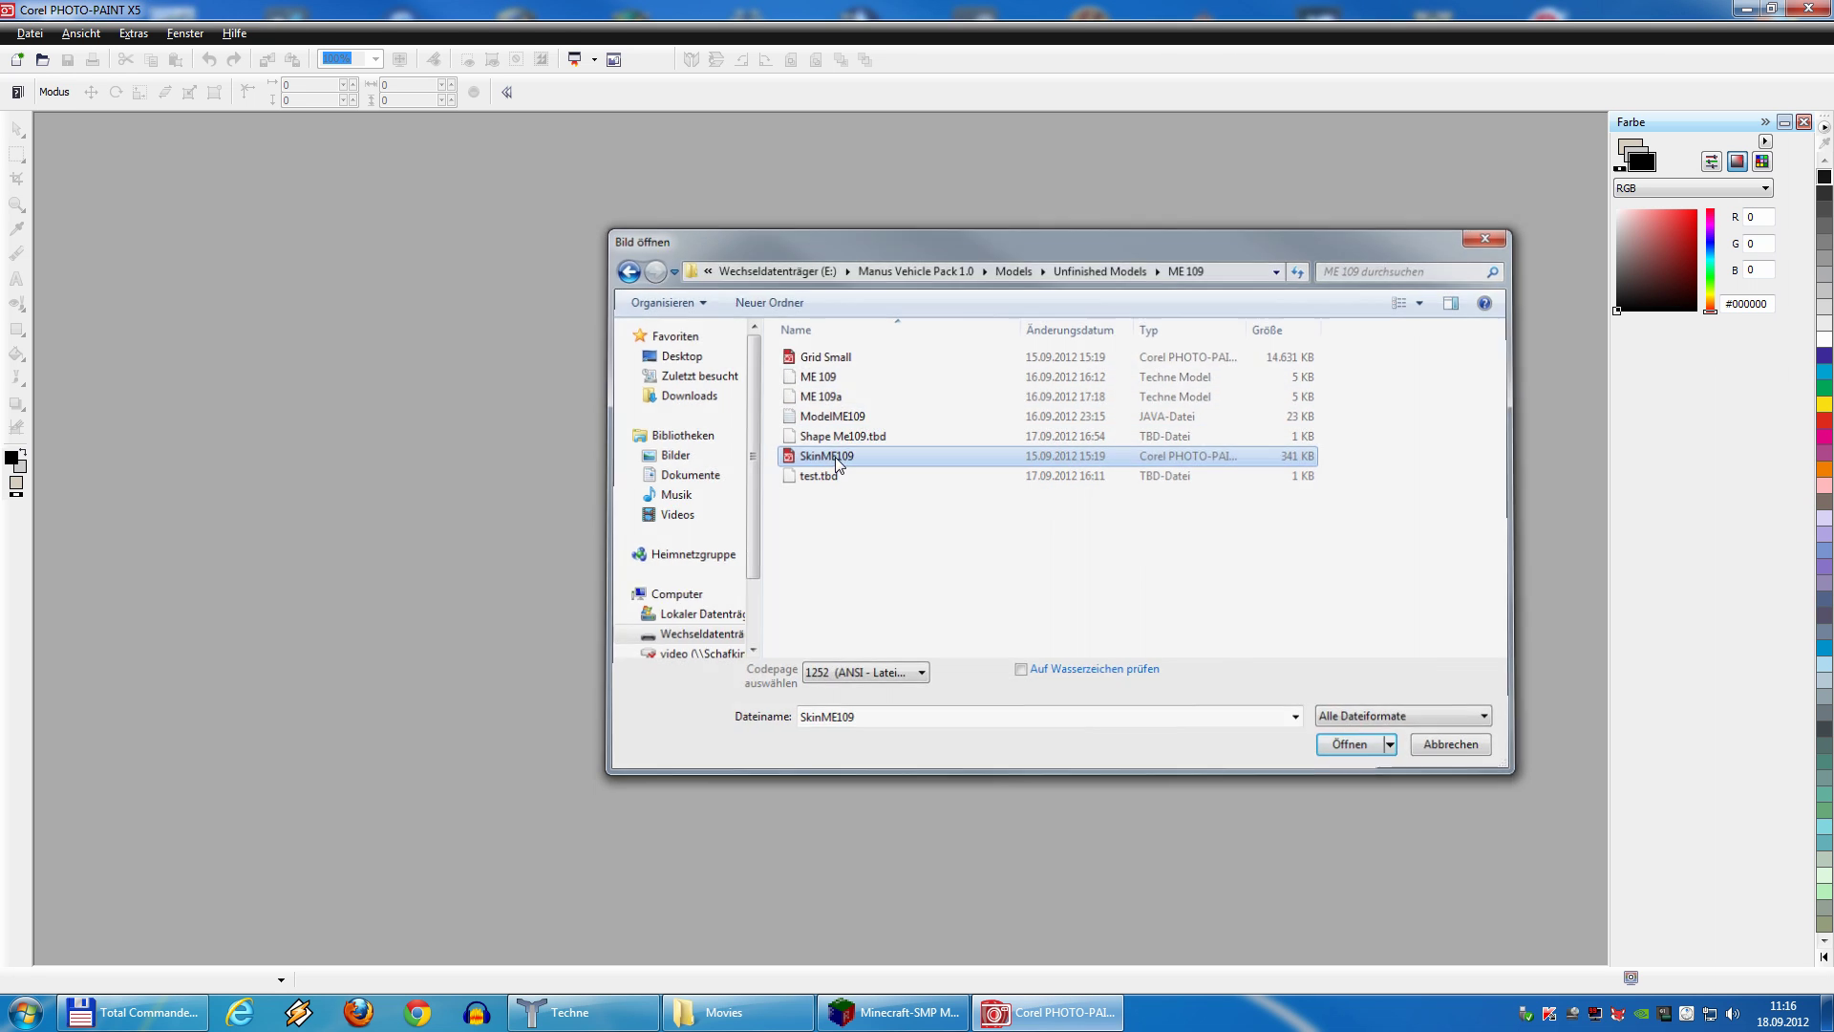
Maximize SkinME109, paste the colour-block texture template, and move it into an empty area
{"action": "left_click", "coordinate": [489, 130]}
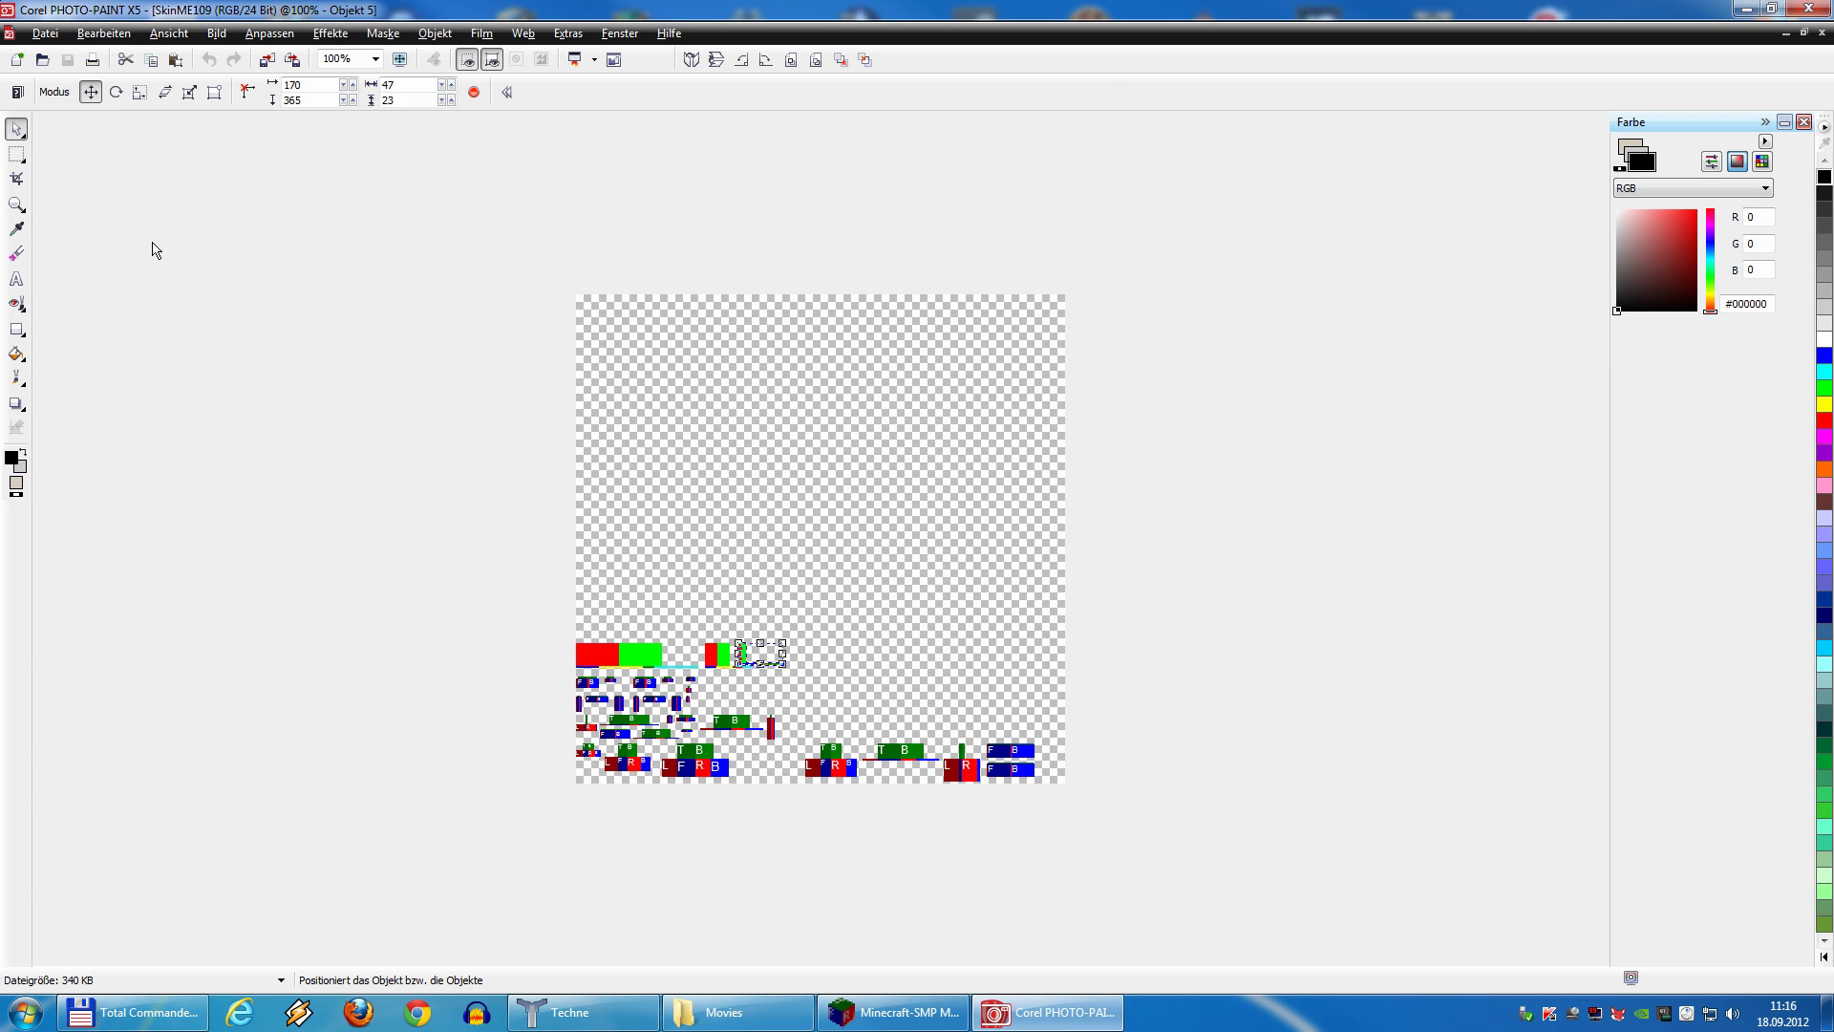
{"action": "scroll", "coordinate": [643, 486], "scroll_direction": "up", "scroll_amount": 2}
{"action": "left_click", "coordinate": [176, 60]}
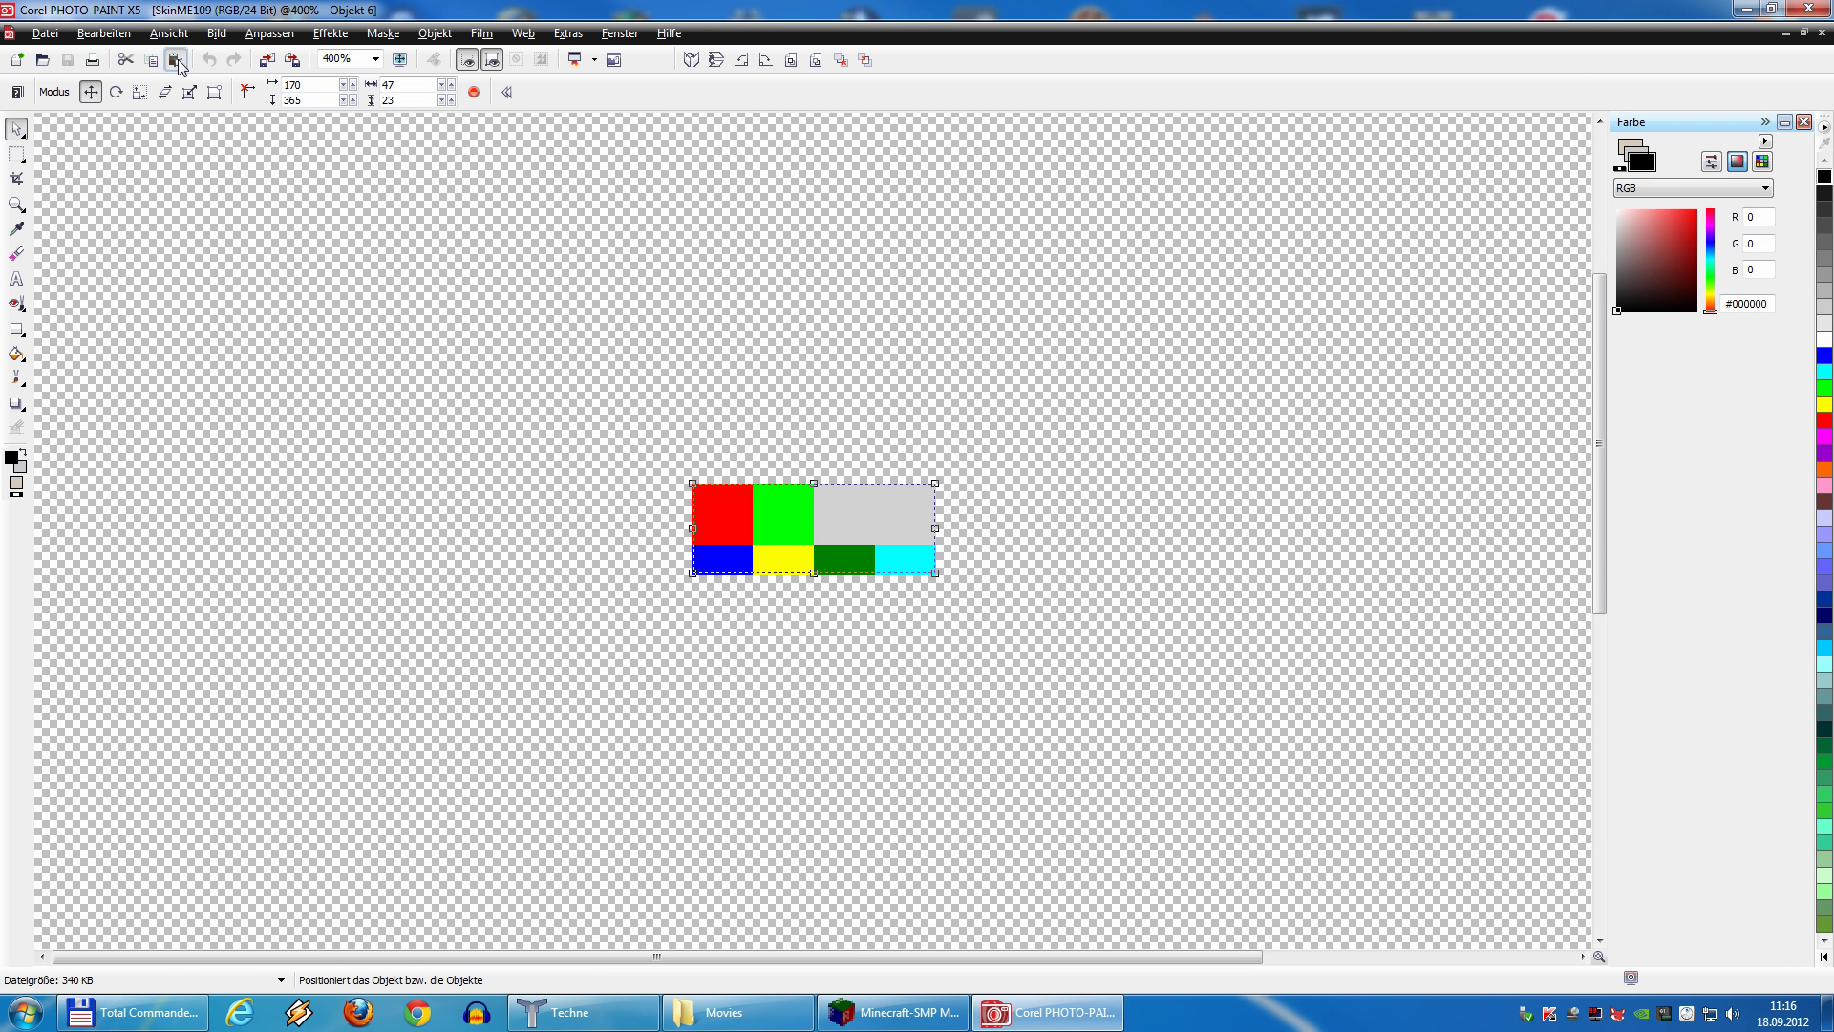
{"action": "left_click_drag", "start_coordinate": [816, 532], "coordinate": [871, 436]}
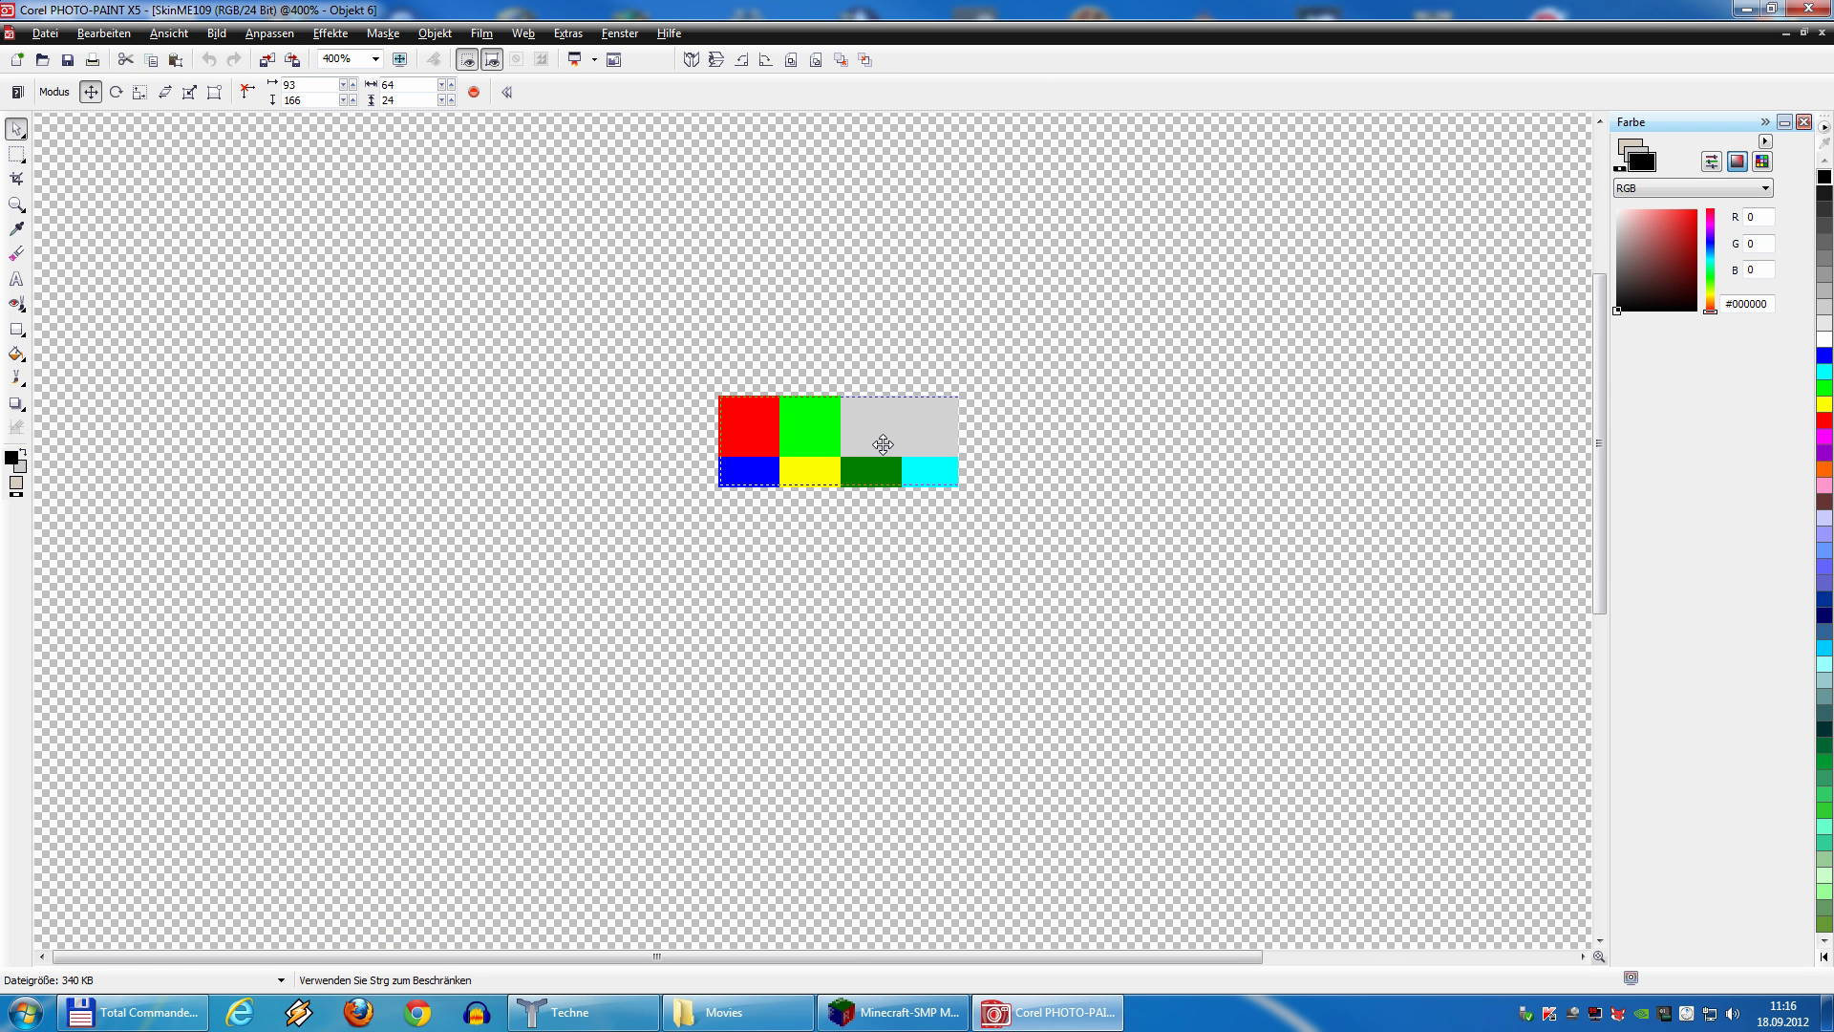
{"action": "scroll", "coordinate": [405, 450], "scroll_direction": "down", "scroll_amount": 1}
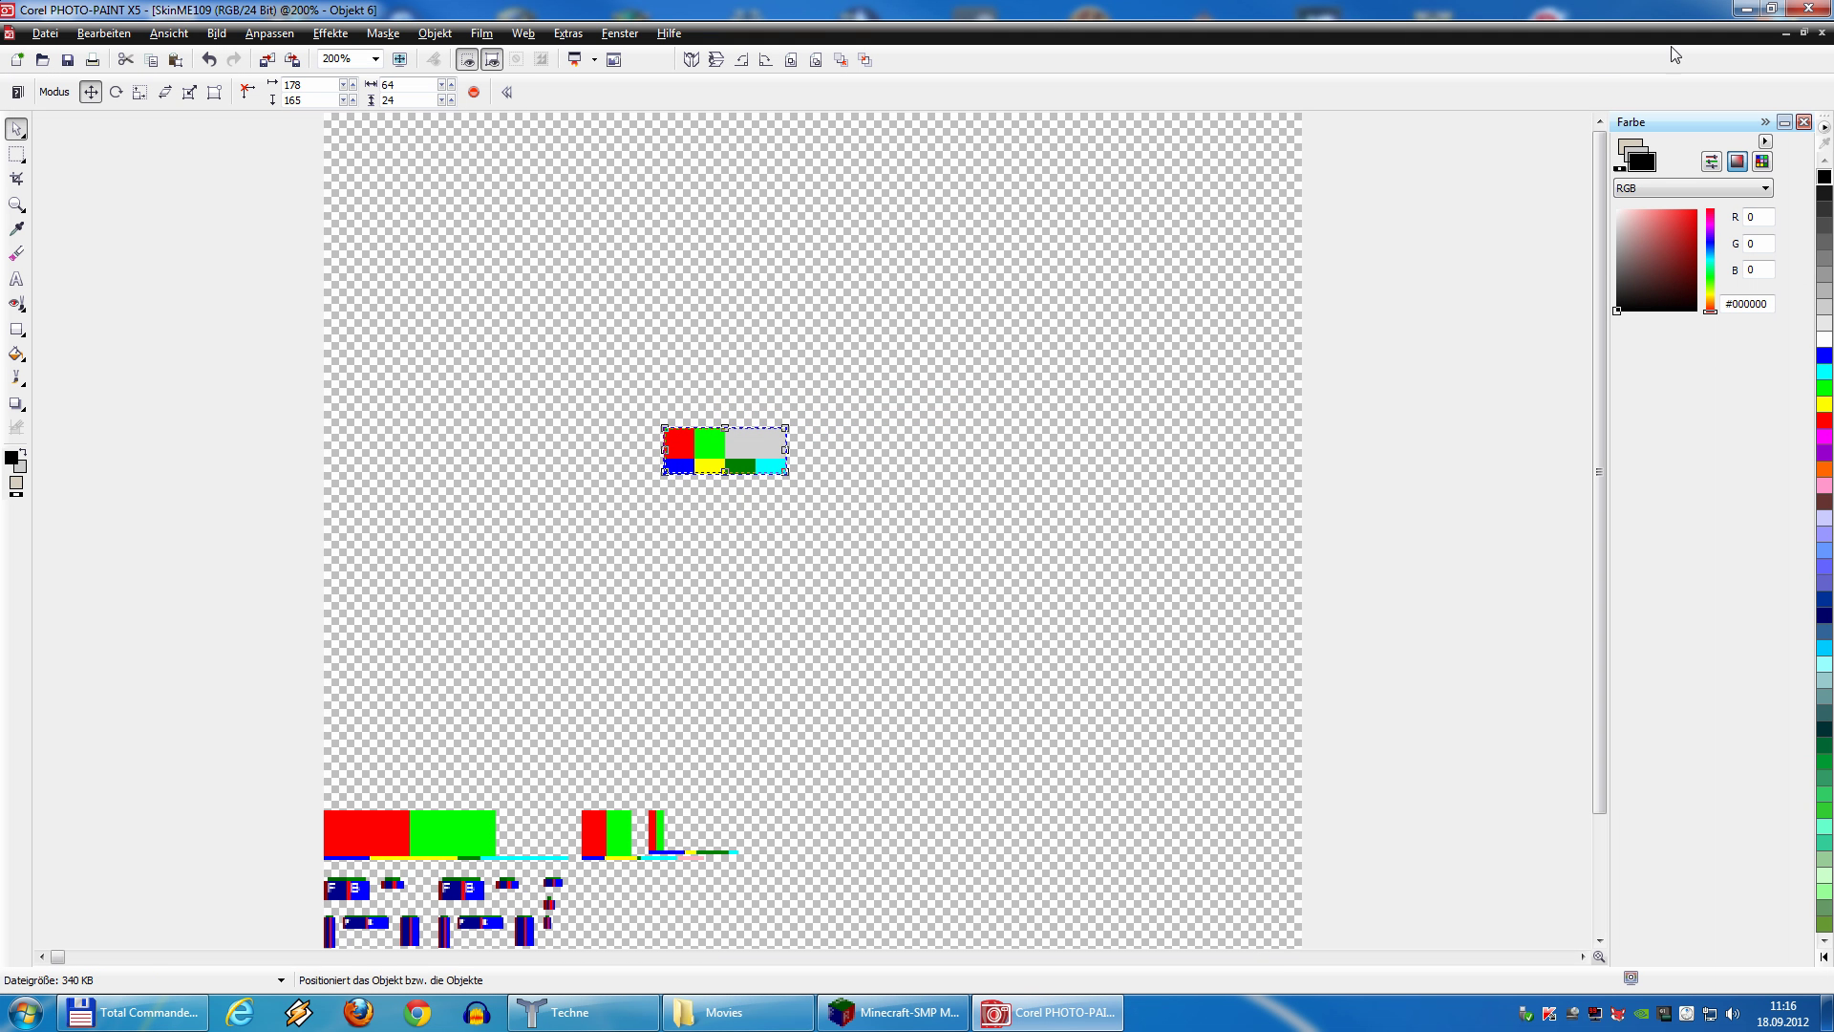
Close Corel PHOTO-PAINT X5, choosing Nein to discard the changes to SkinME109
{"action": "left_click", "coordinate": [1808, 8]}
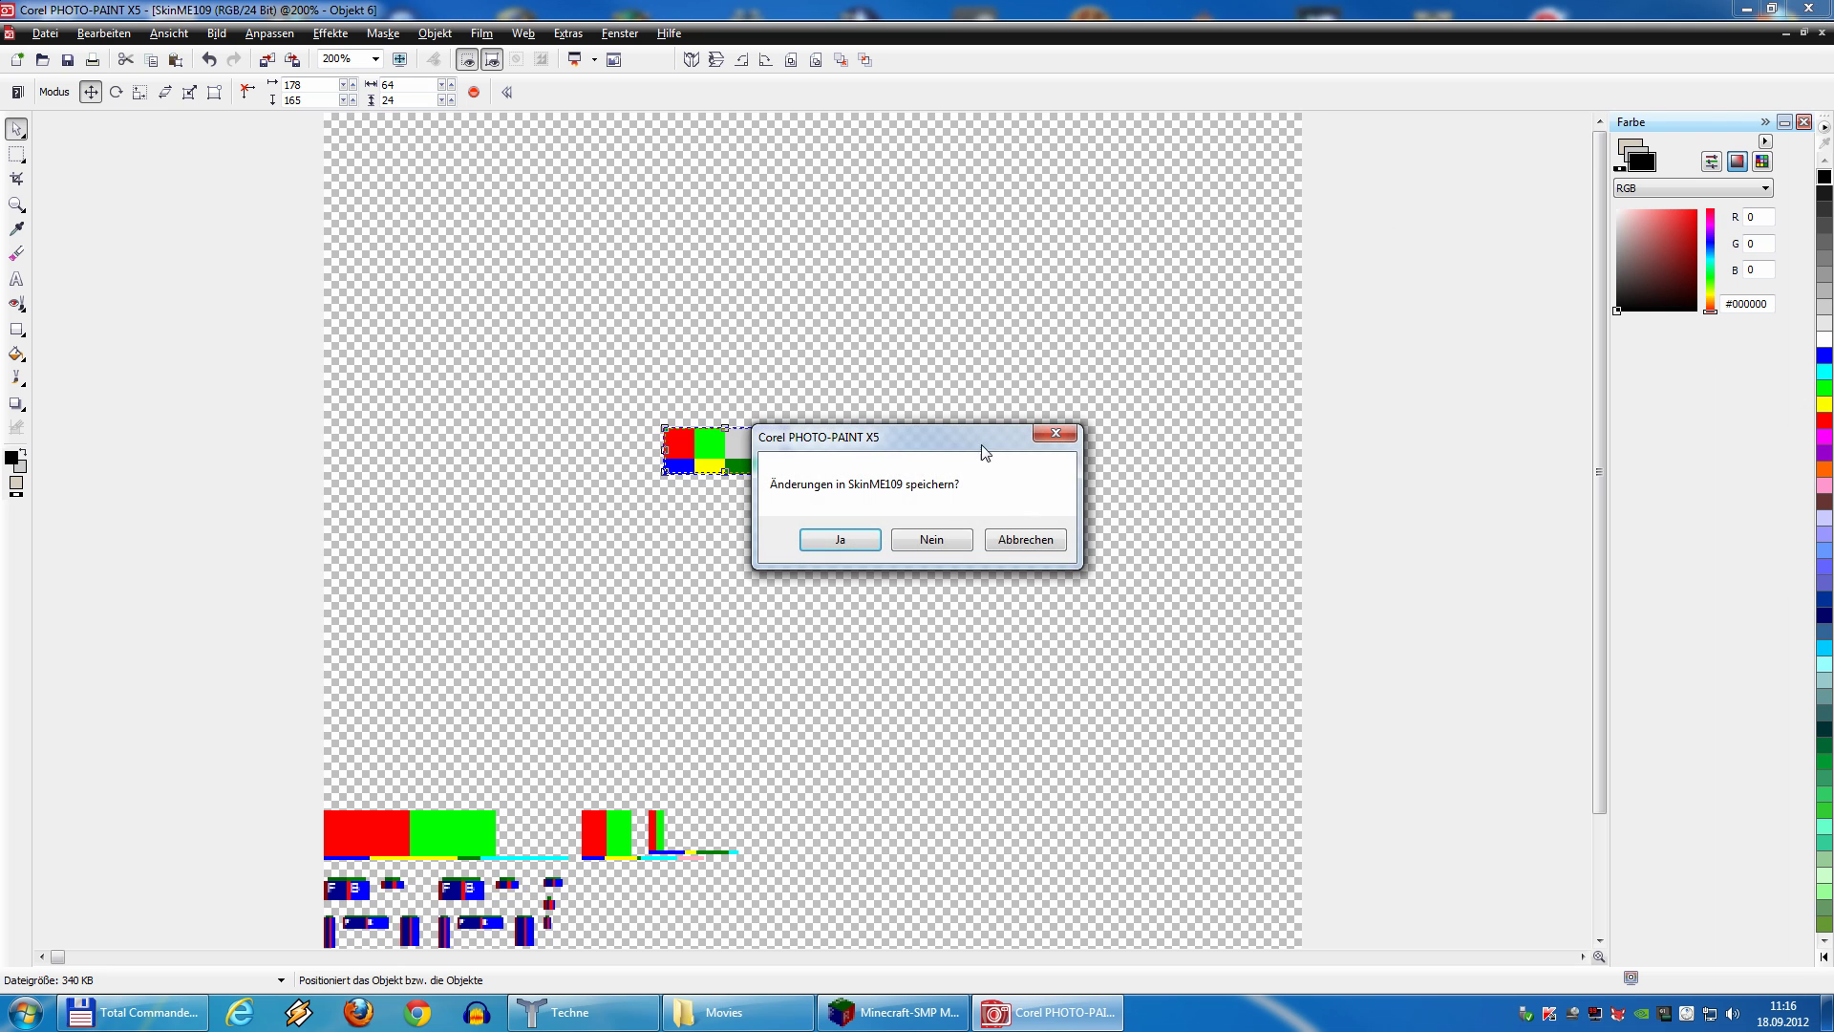
{"action": "left_click", "coordinate": [933, 536]}
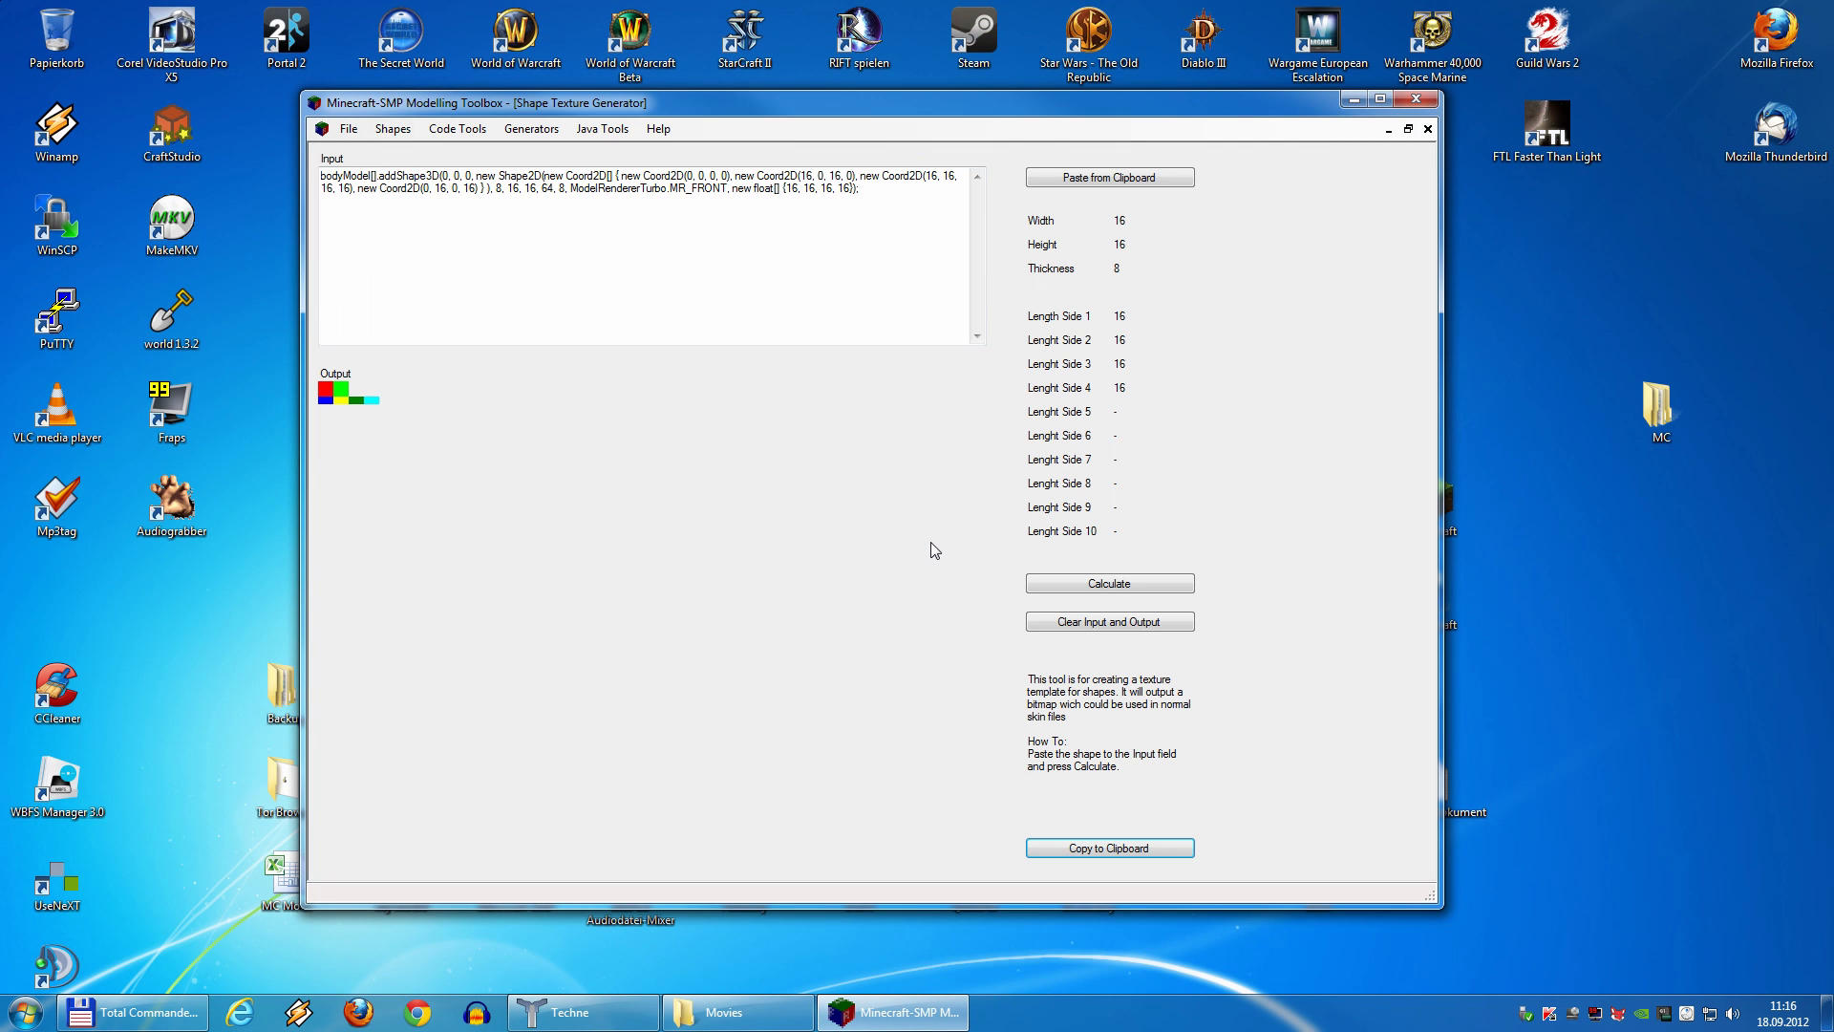